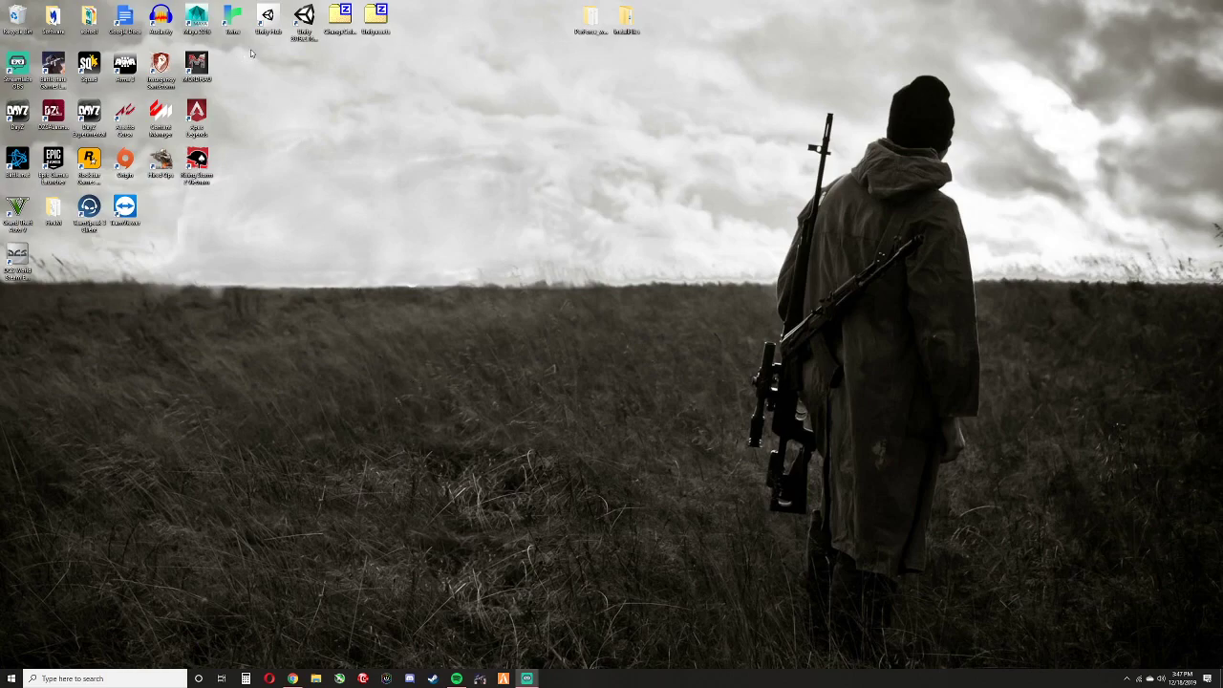
Launch Unity Hub so its Projects list shows Winter in Japan (2019.2.10f1)
double_click(300, 19)
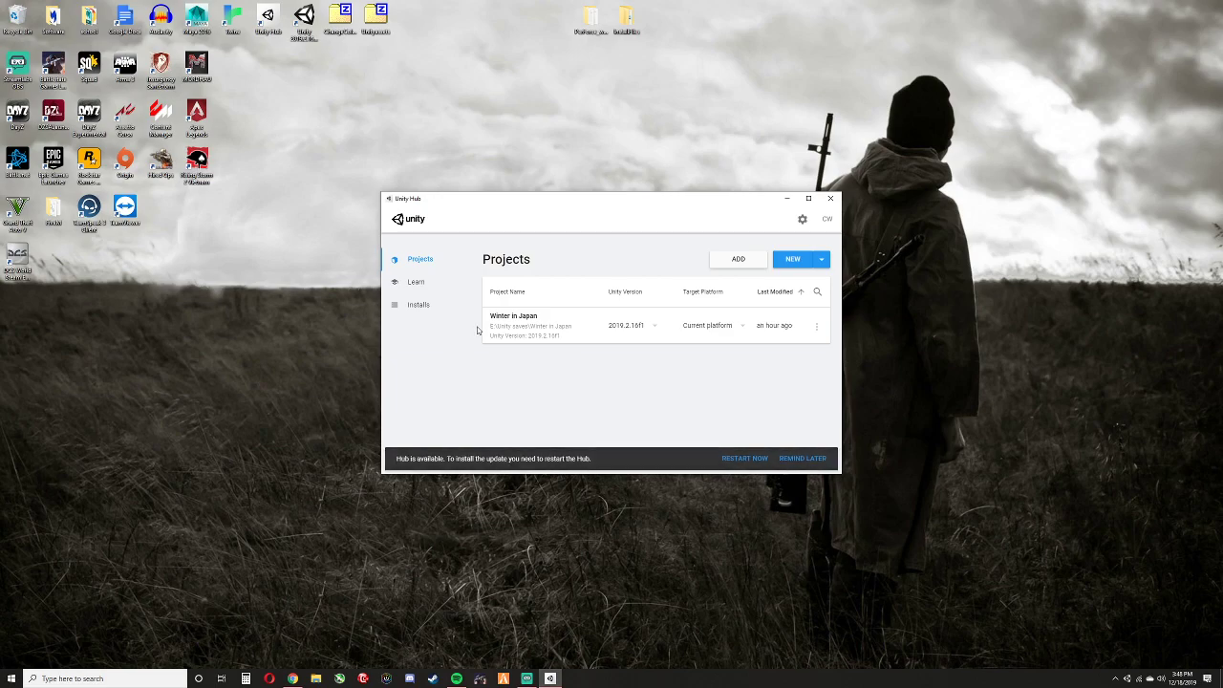
Open the Winter in Japan project and let the editor load JapanScene's snowy terrain
click(562, 323)
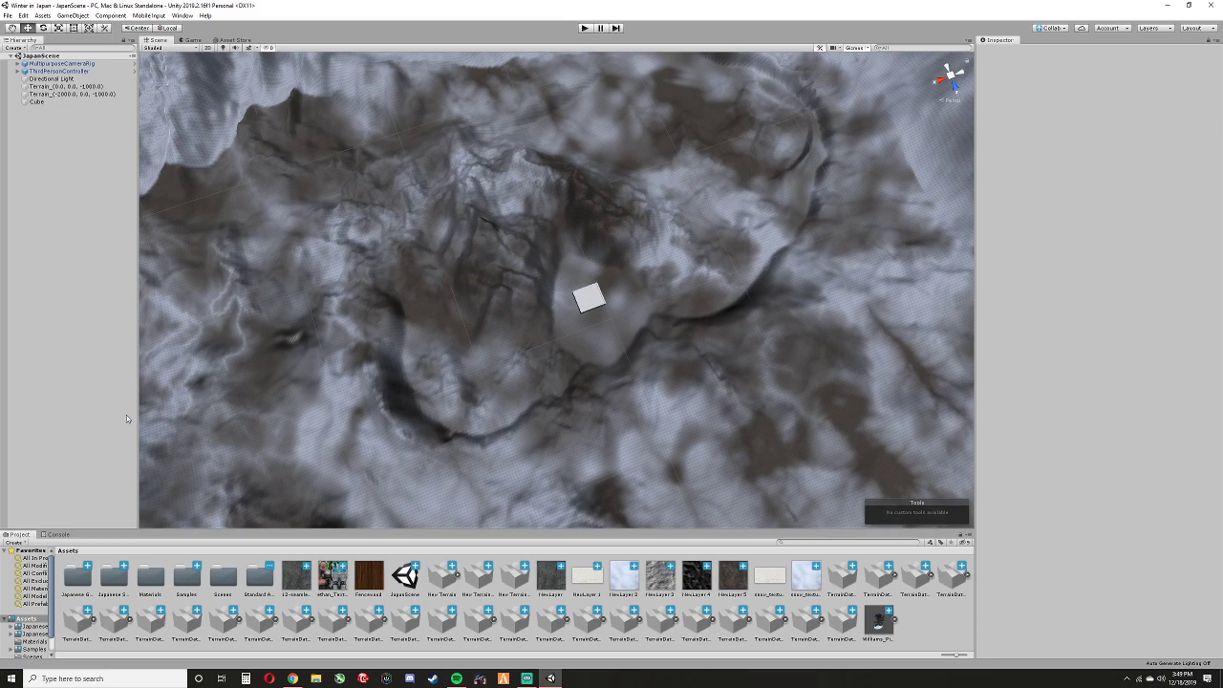
Widen the Scene view and frame the character beside the cube, facing the snowy mountains
drag(138, 399, 25, 401)
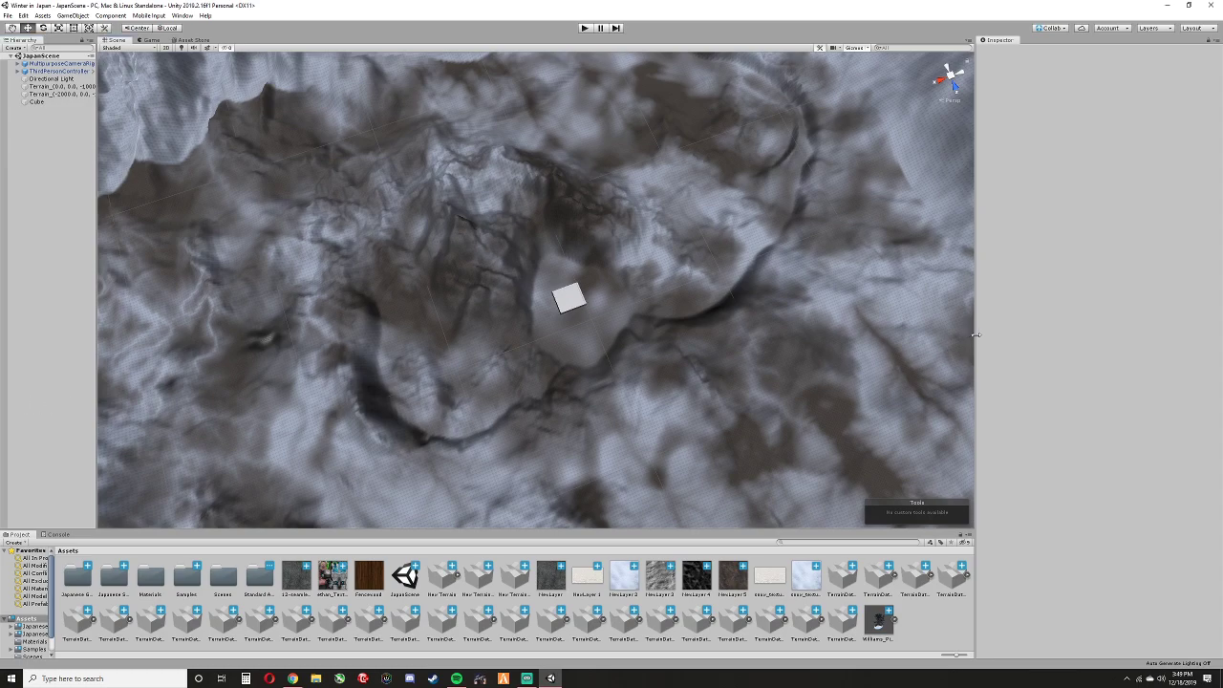
drag(971, 334, 1133, 334)
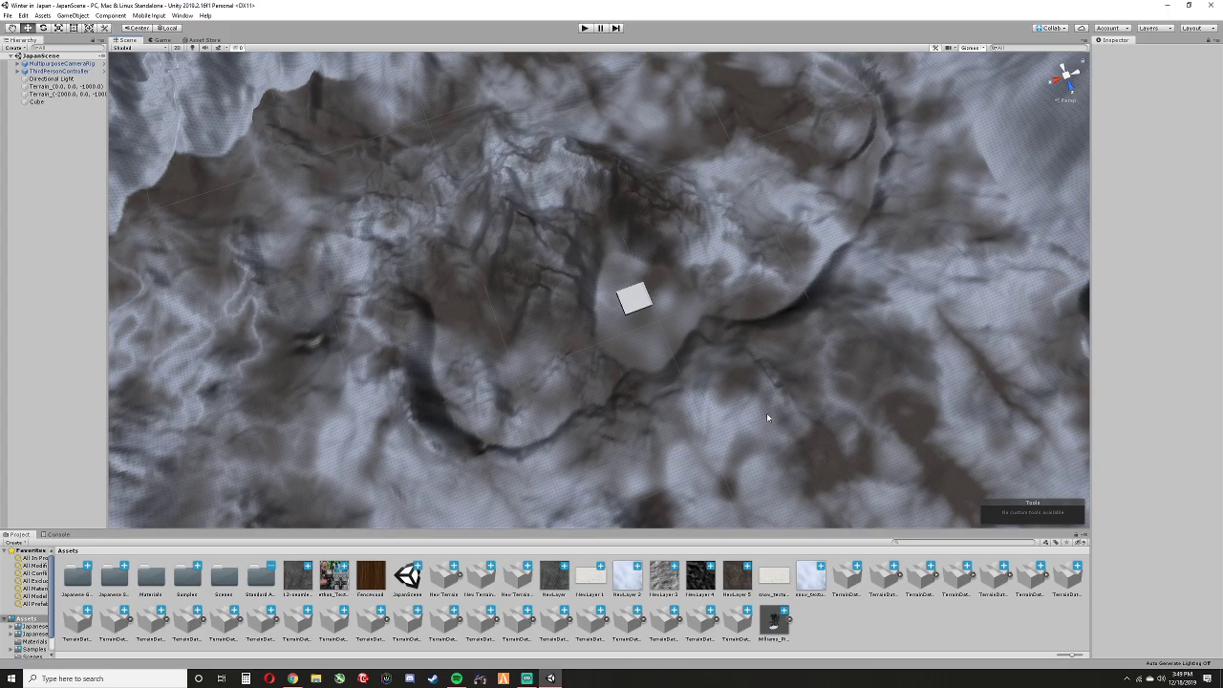
mouse_move(766, 418)
mouse_down()
mouse_move(689, 387)
mouse_move(451, 246)
mouse_move(177, 281)
mouse_up()
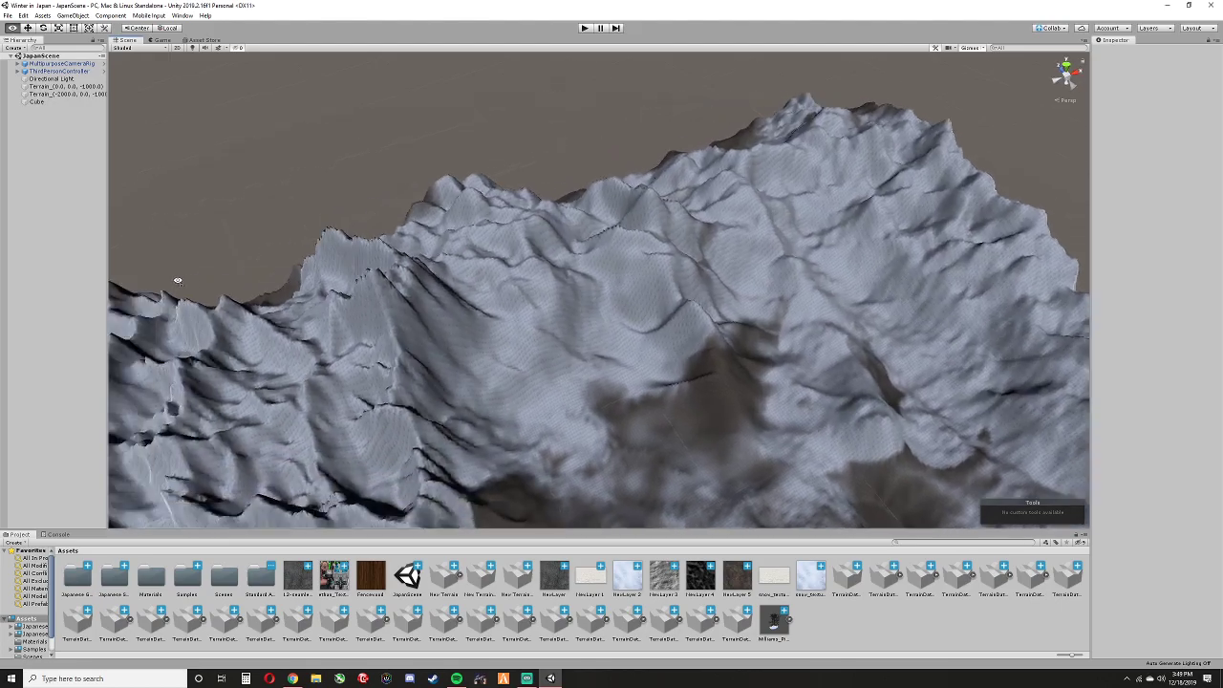
alt+drag(177, 281, 1105, 245)
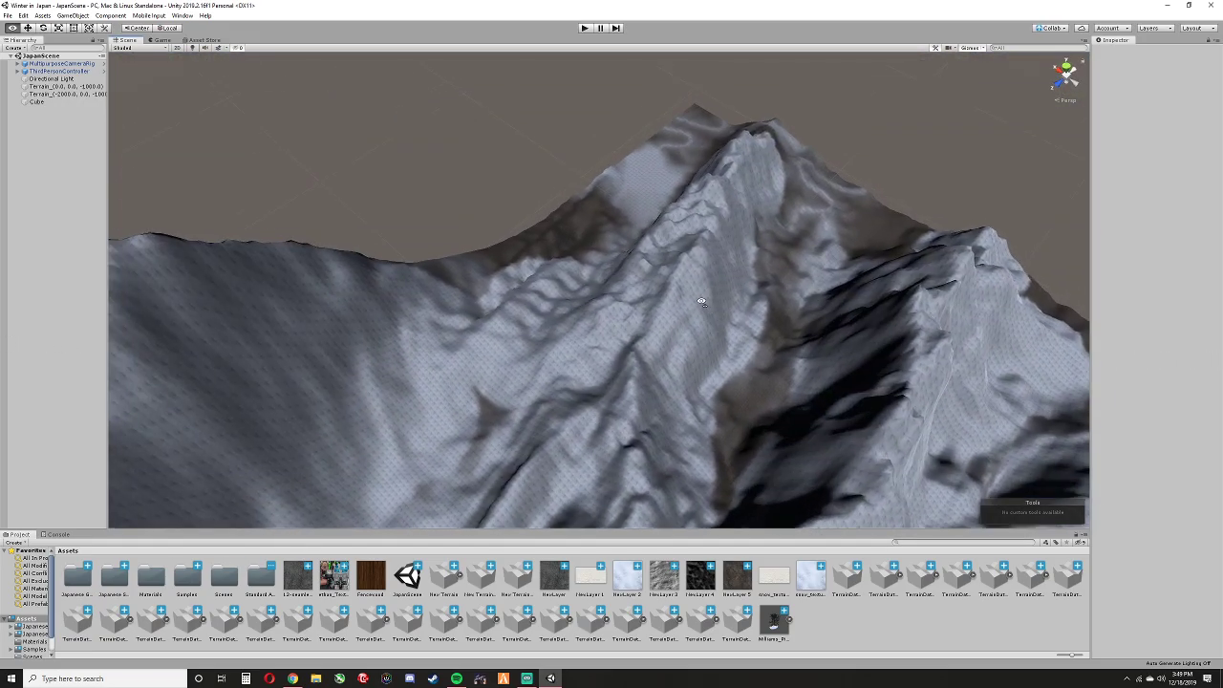
mouse_move(702, 302)
right_down()
mouse_move(978, 247)
mouse_move(1128, 193)
mouse_move(111, 236)
mouse_move(1154, 246)
mouse_move(90, 234)
mouse_move(533, 242)
mouse_move(540, 207)
mouse_move(569, 177)
mouse_move(550, 143)
right_up()
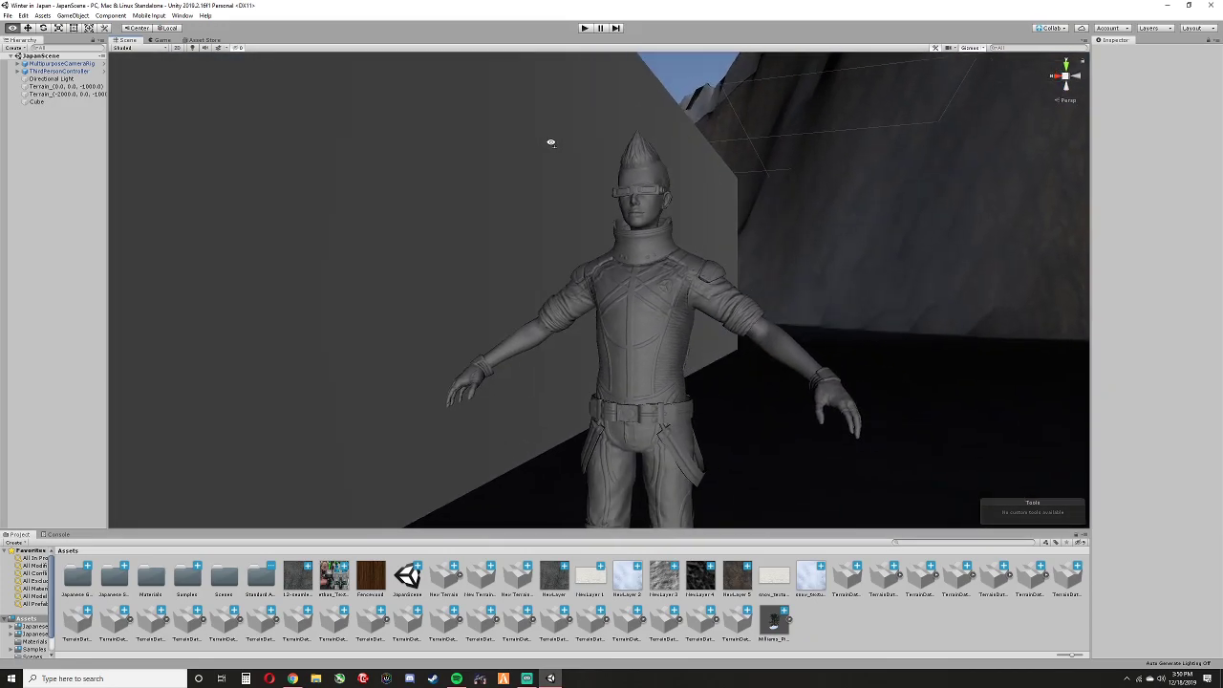
right_drag(551, 143, 232, 155)
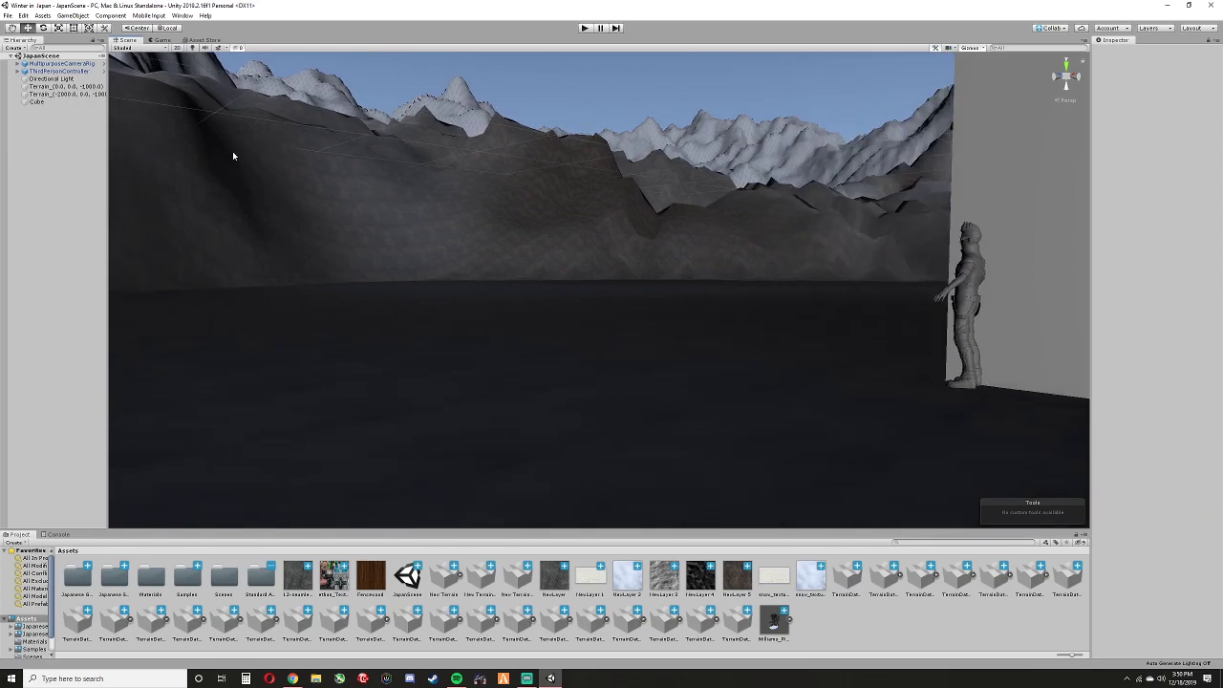
Enter Play mode and run the character back and forth across the plain toward the hill
click(584, 29)
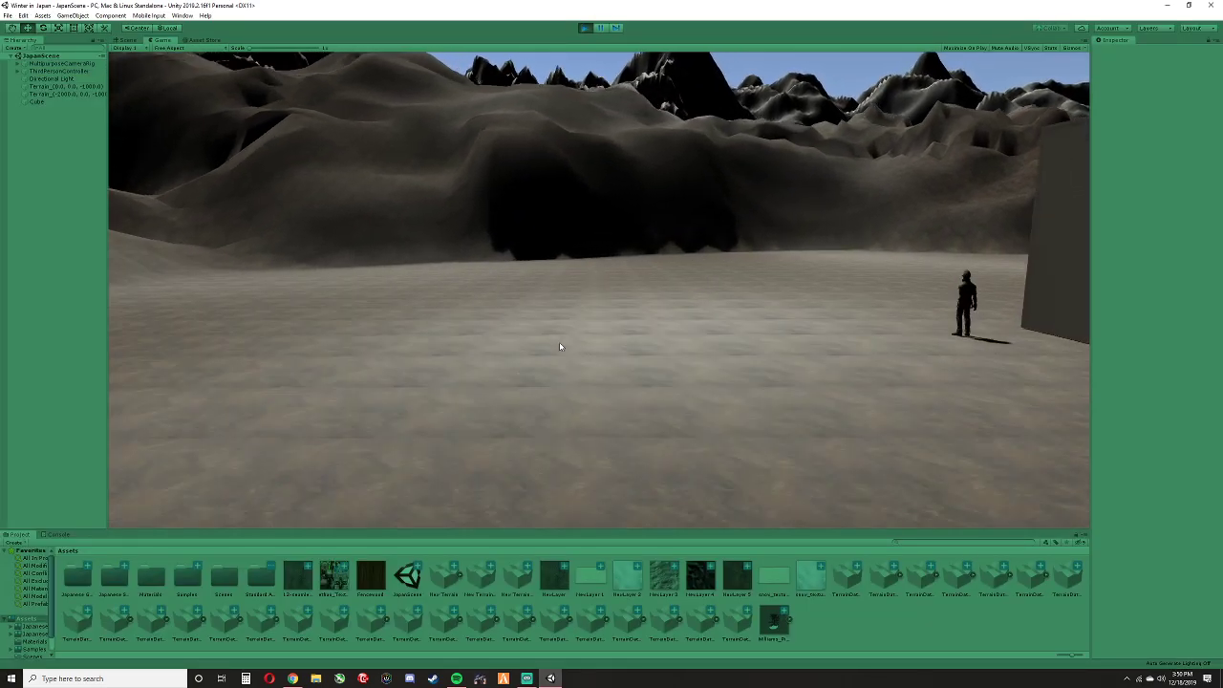
key(d)
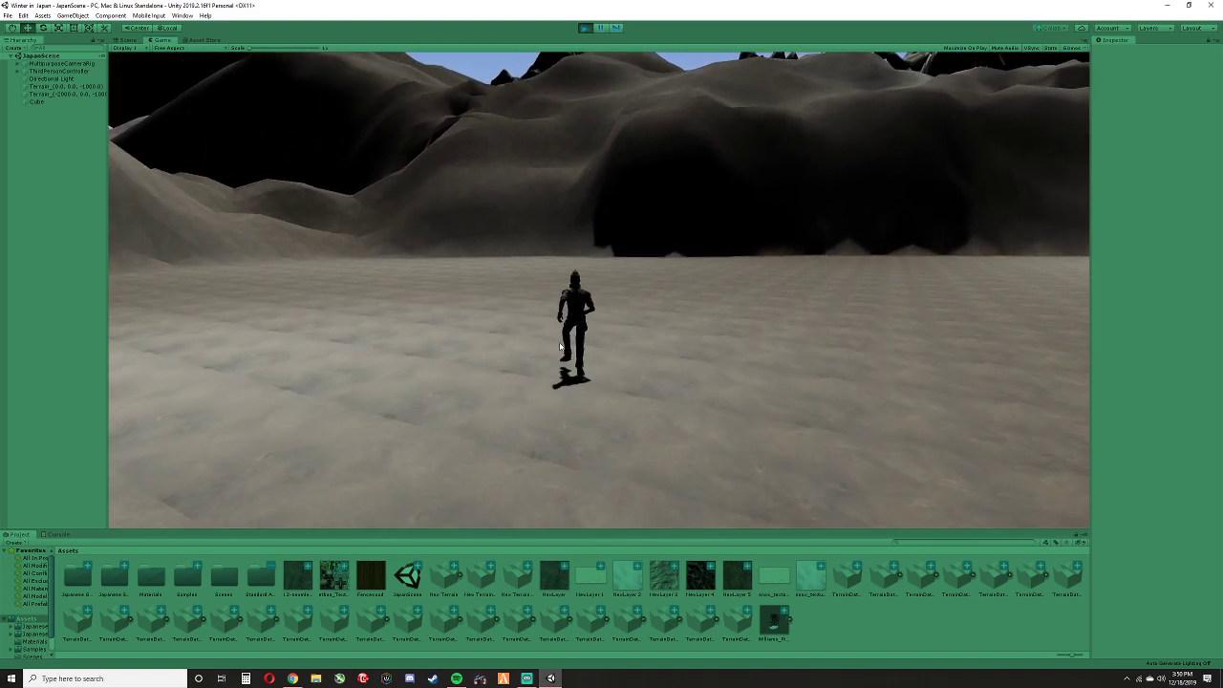
key(a)
key(w)
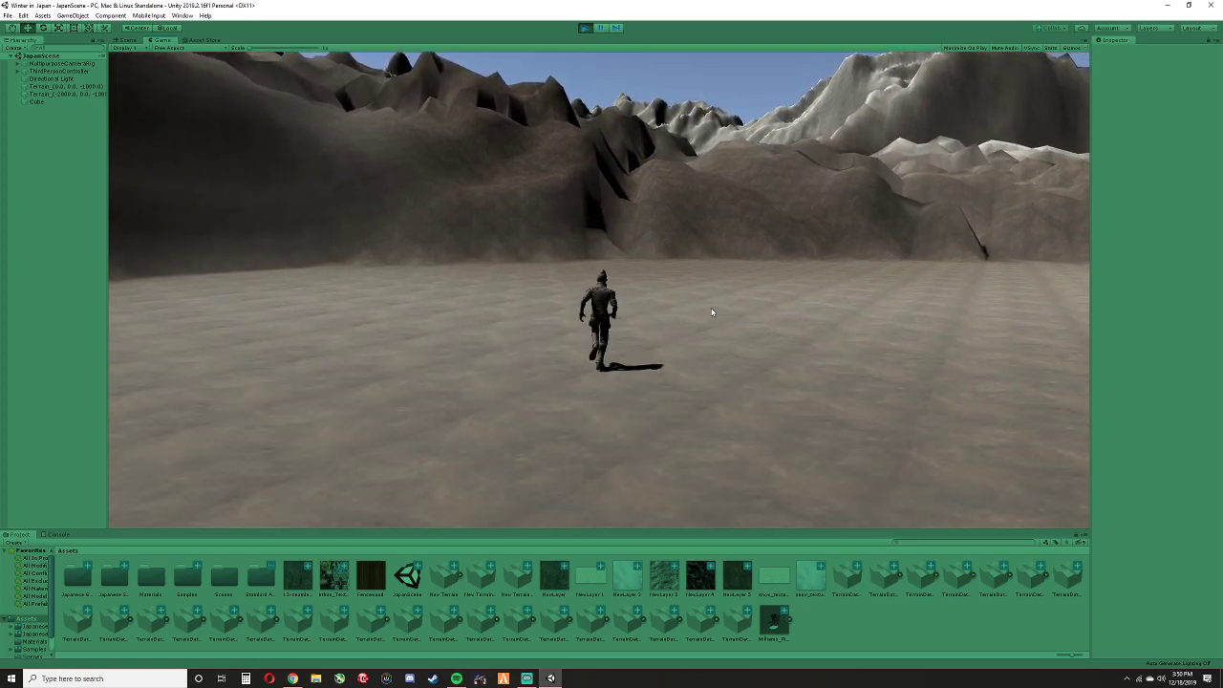
key(d)
key(a)
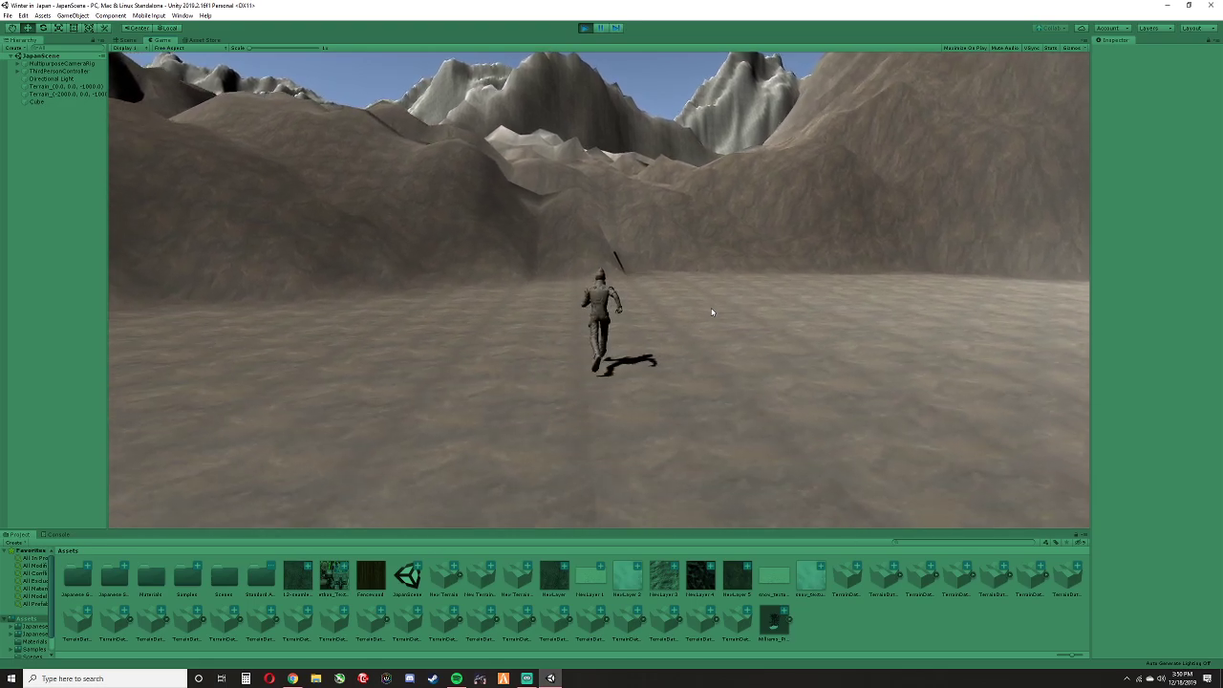
key(a)
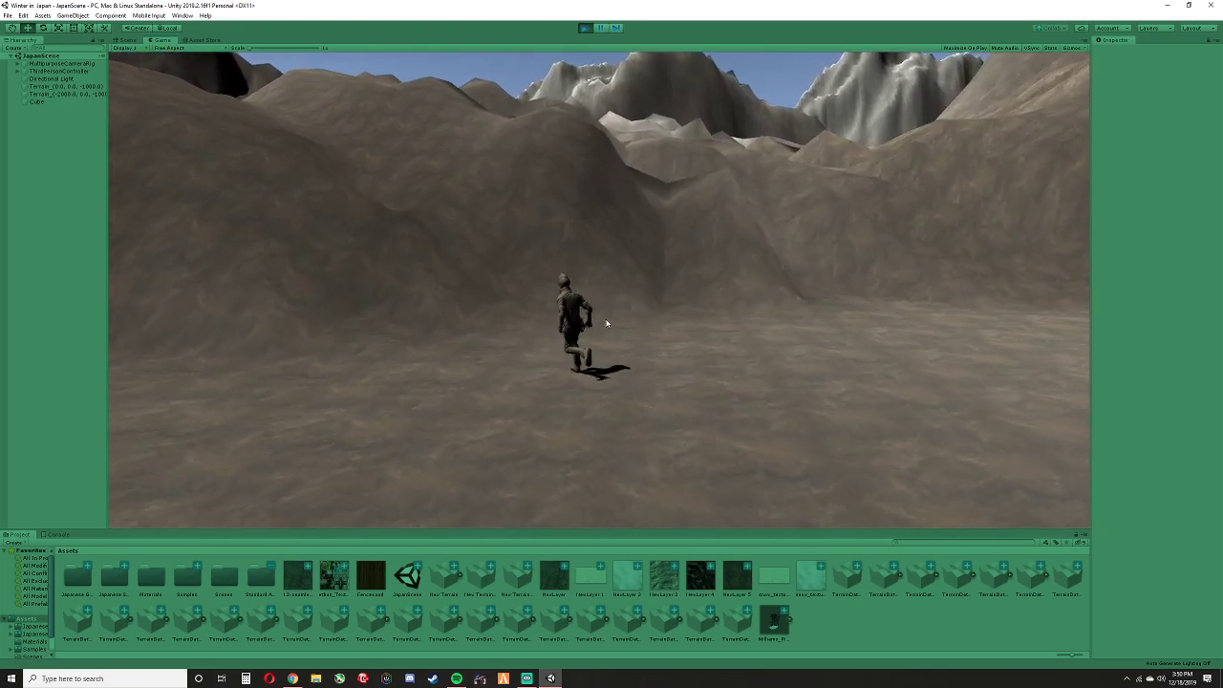
key(a)
Jump onto the slope and run the character uphill over the ridges toward the dark slab
key(space)
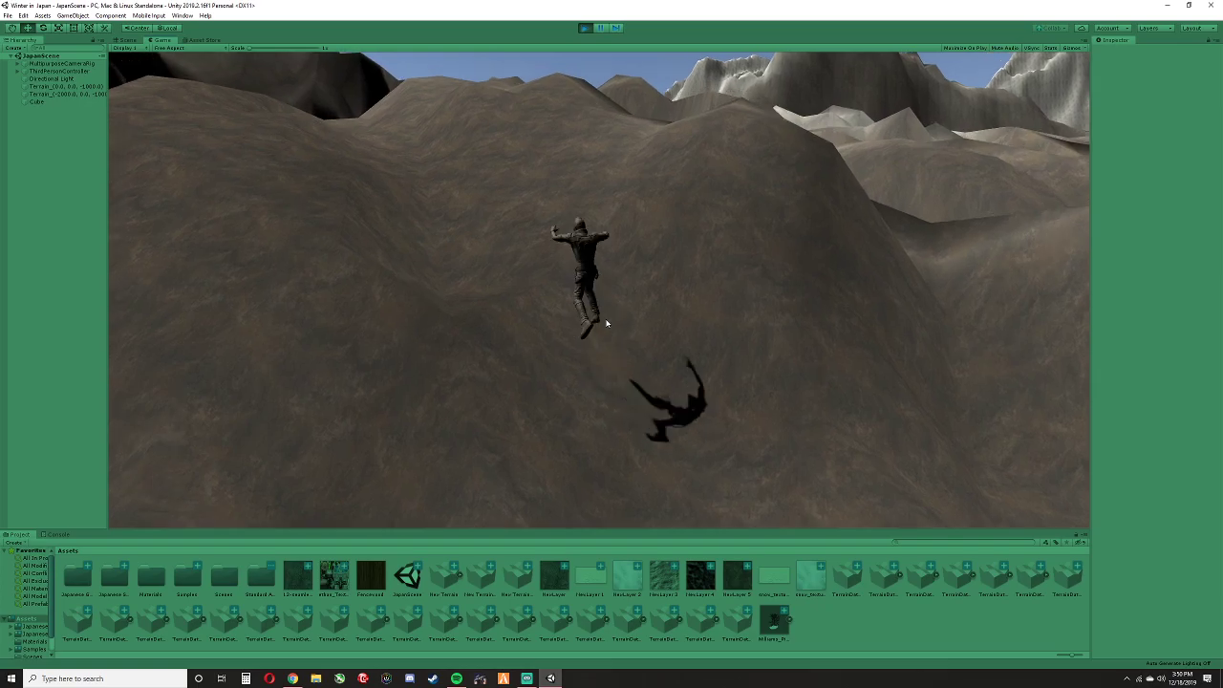
key(w)
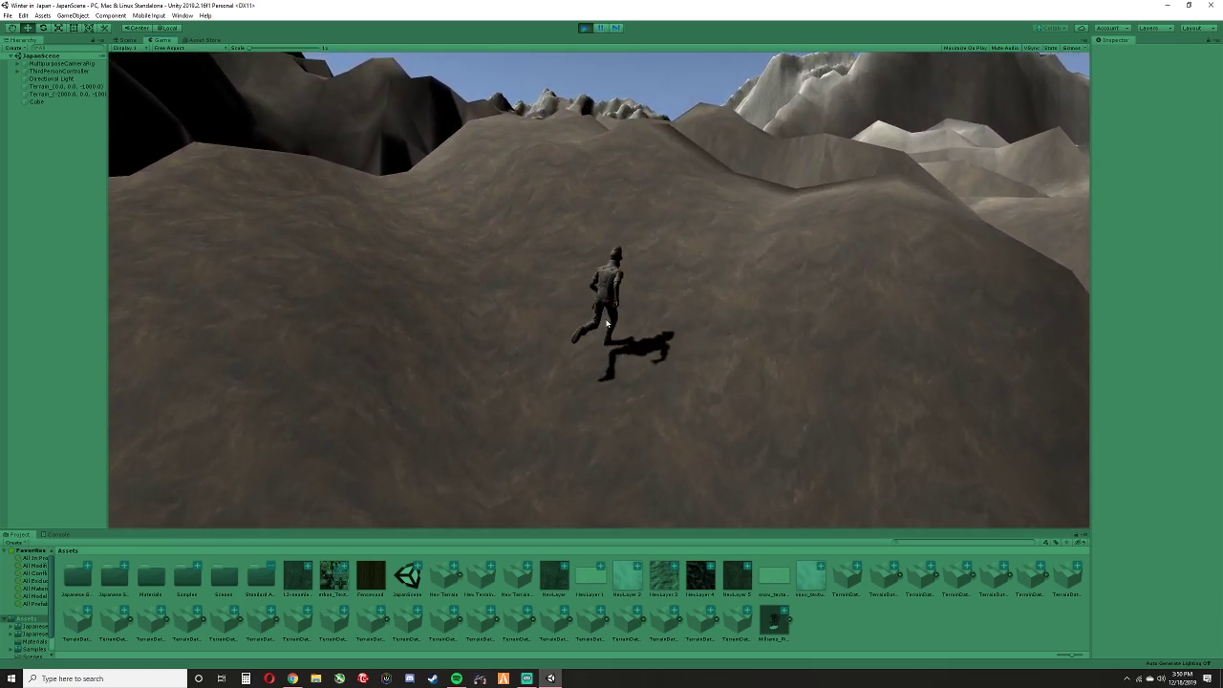
key(w)
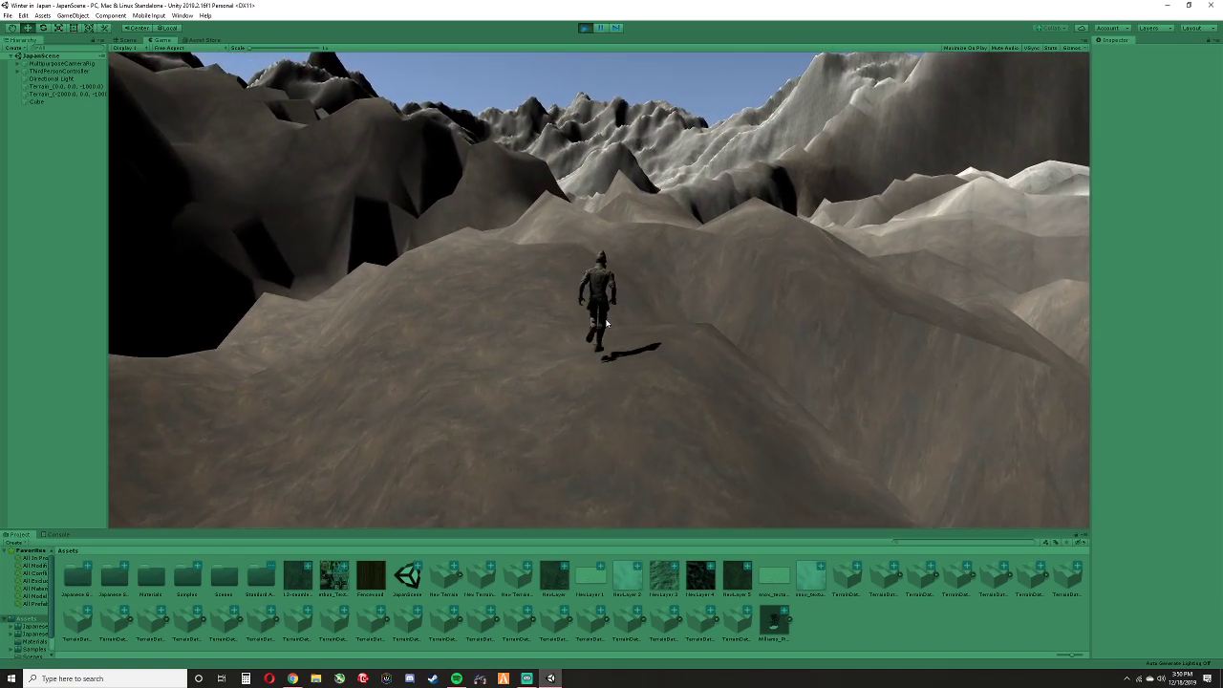
key(w)
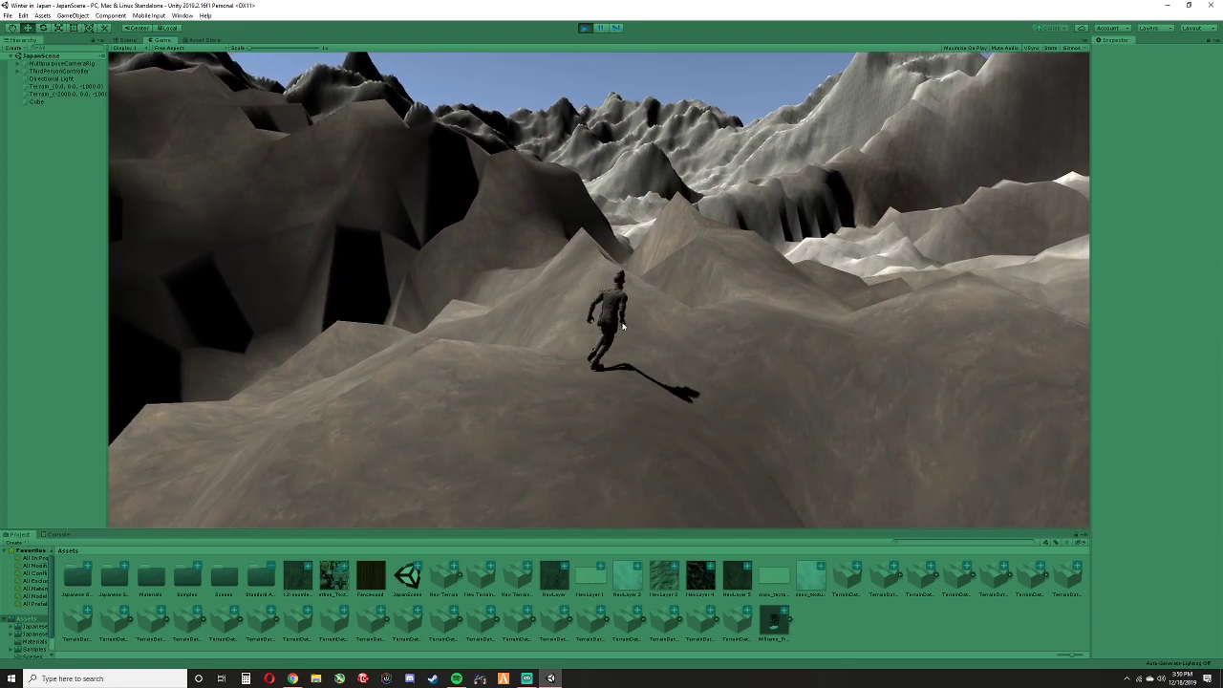
key(w)
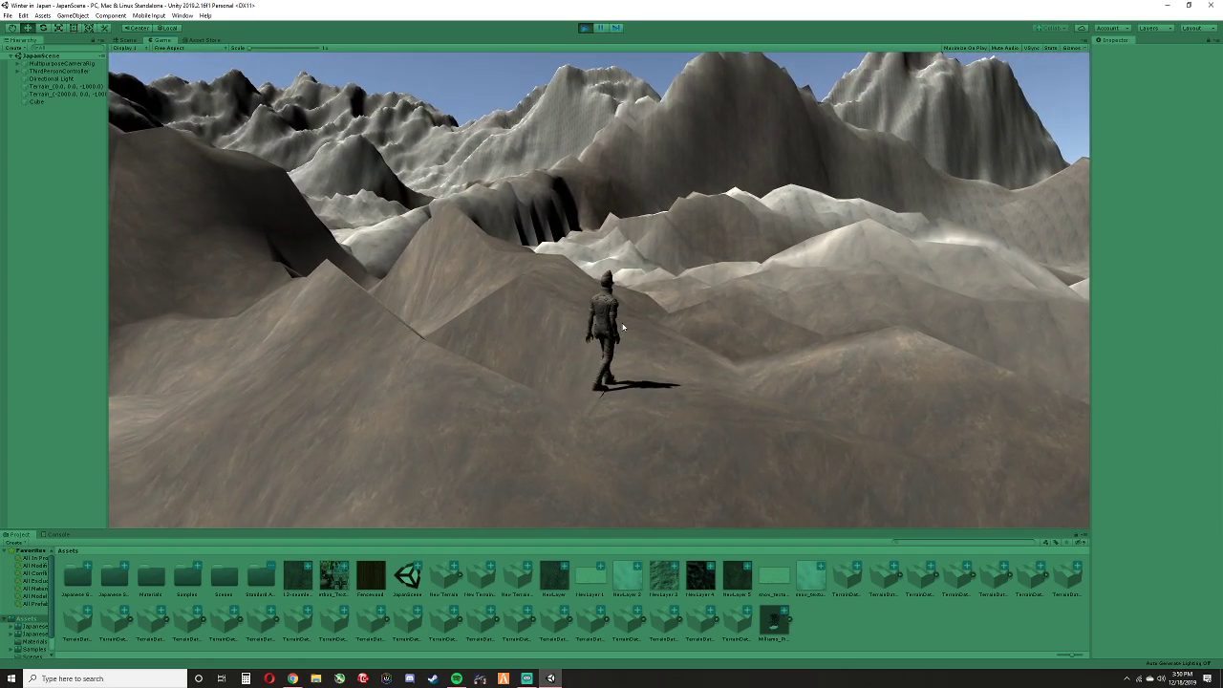
key(w)
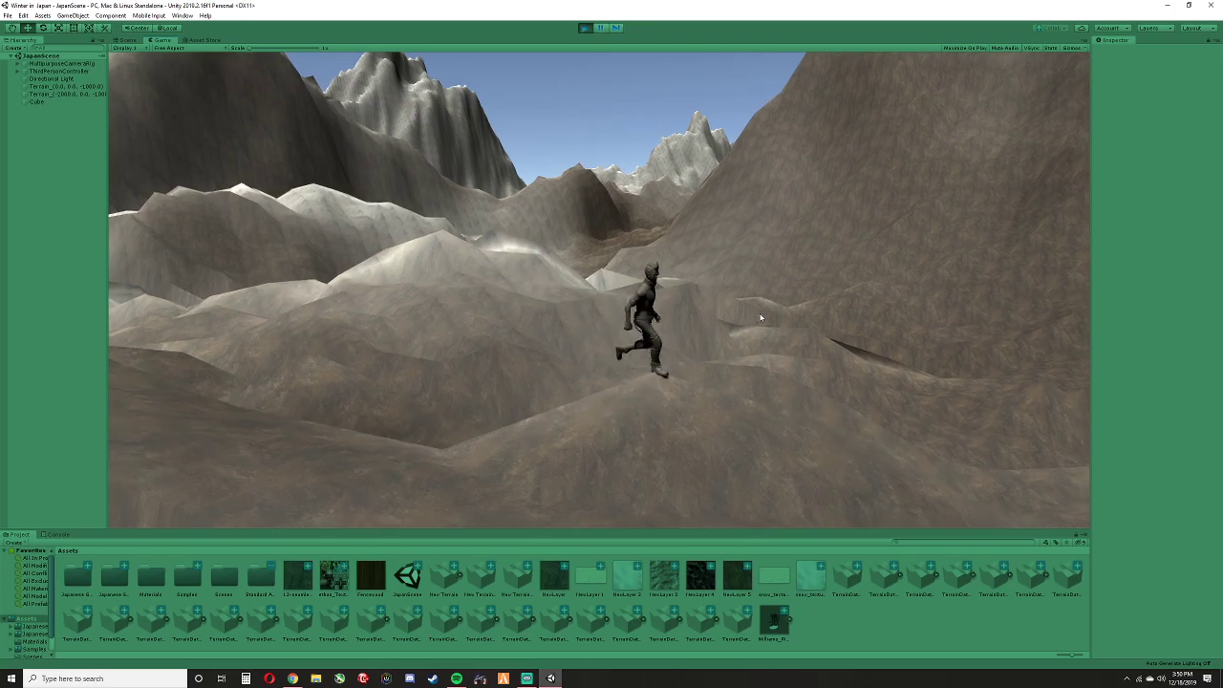
key(w)
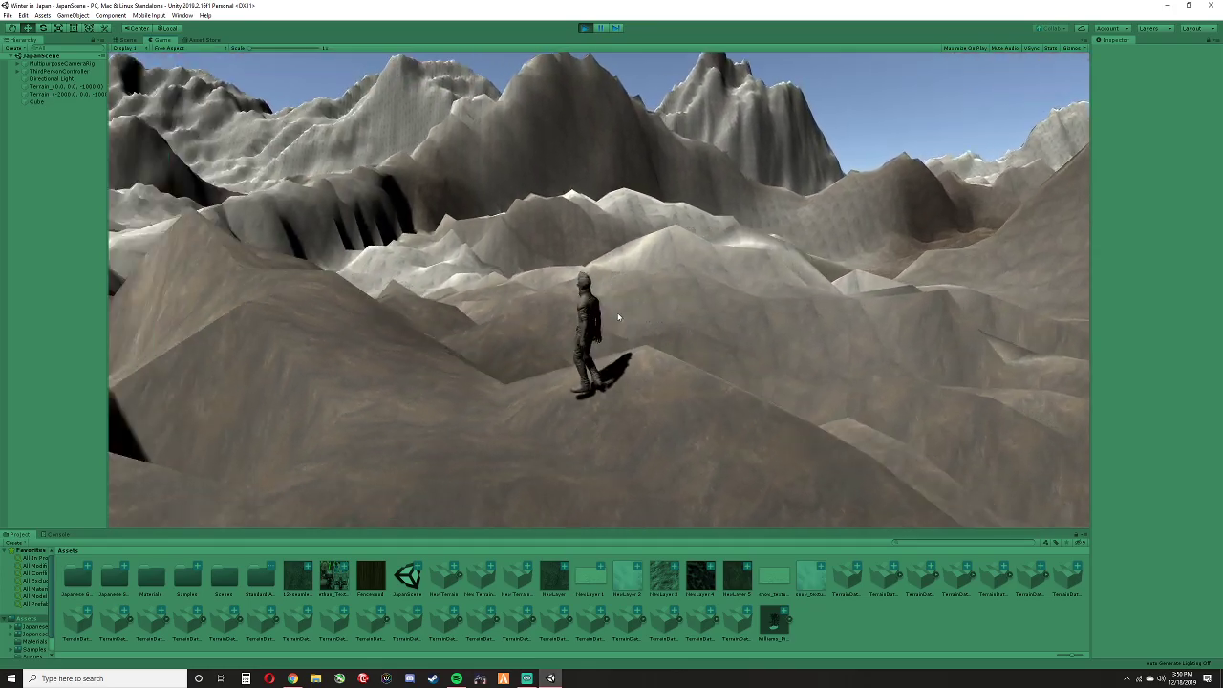
key(w)
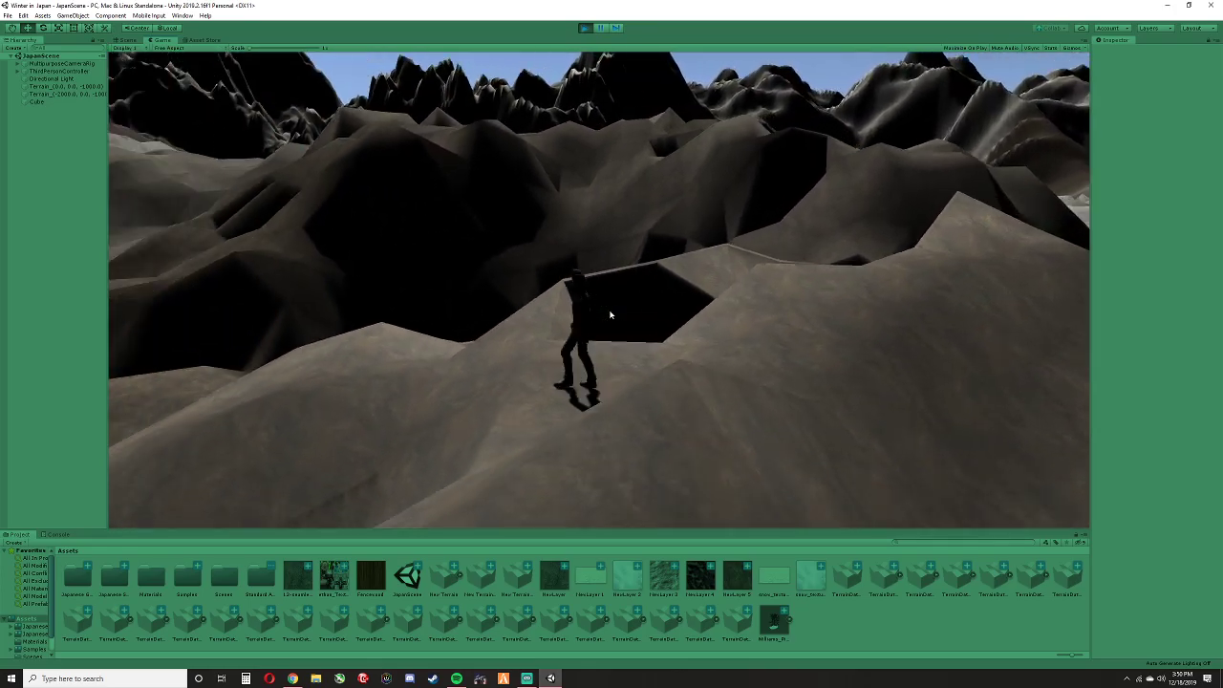
key(w)
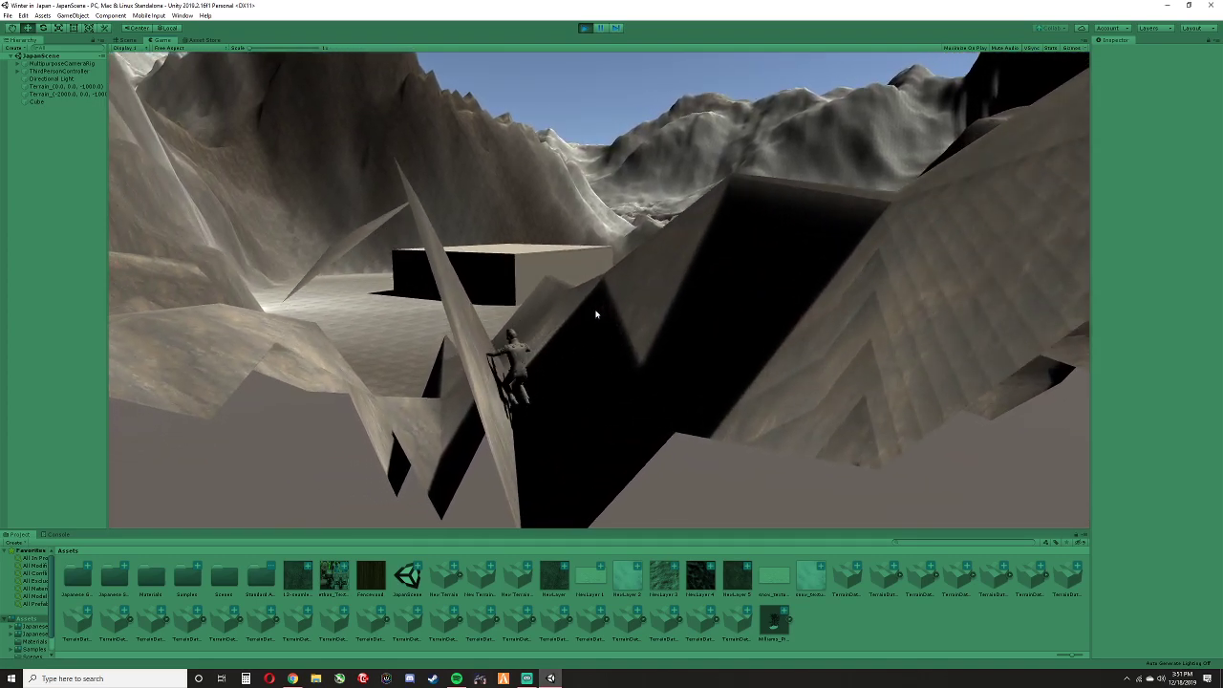
key(w)
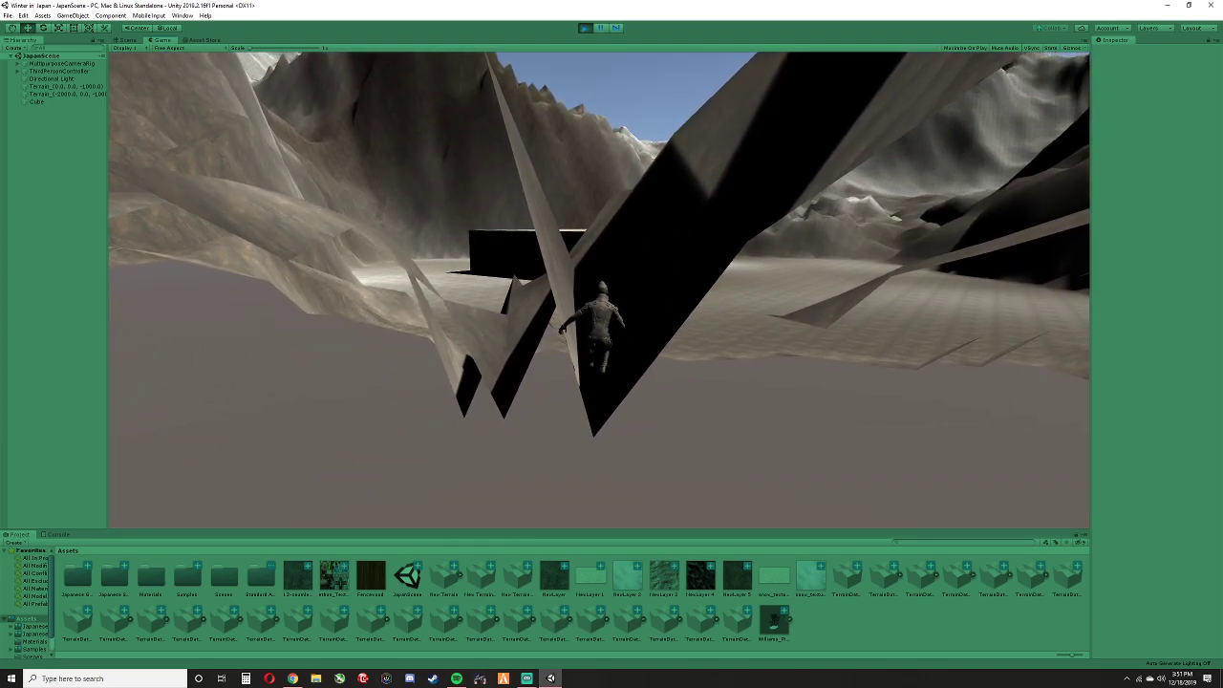
Restart the game, run the character briefly toward the mountains, then exit Play mode
click(586, 28)
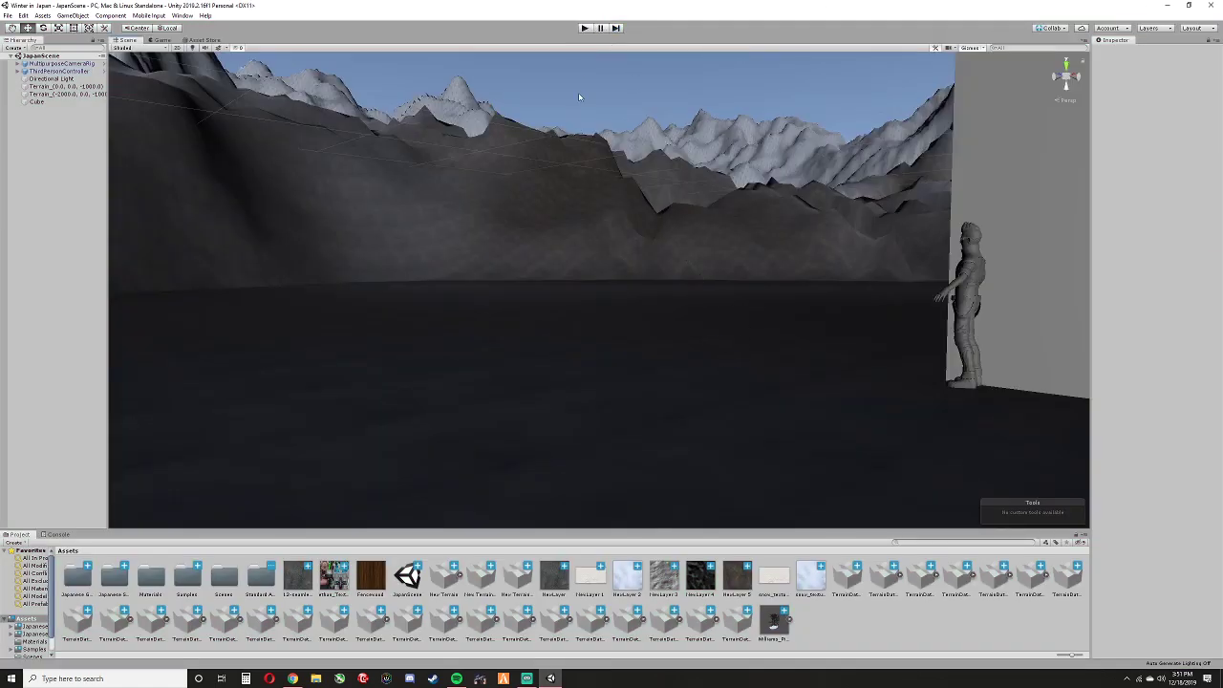
click(586, 29)
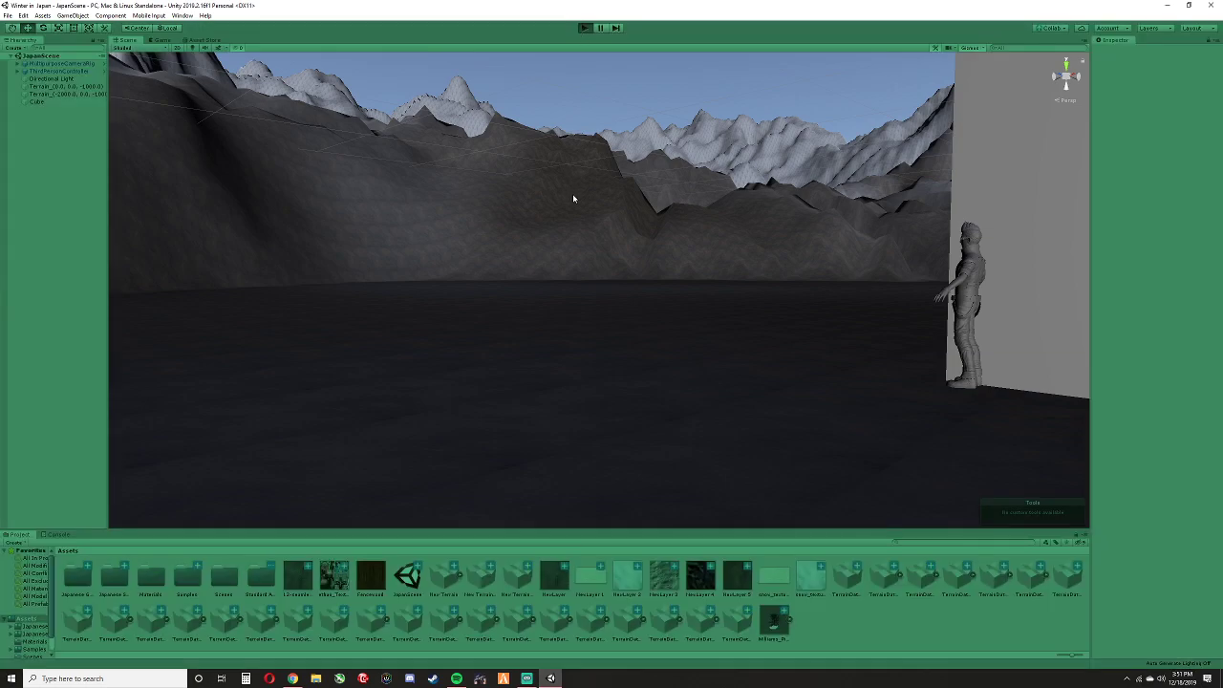
key(w)
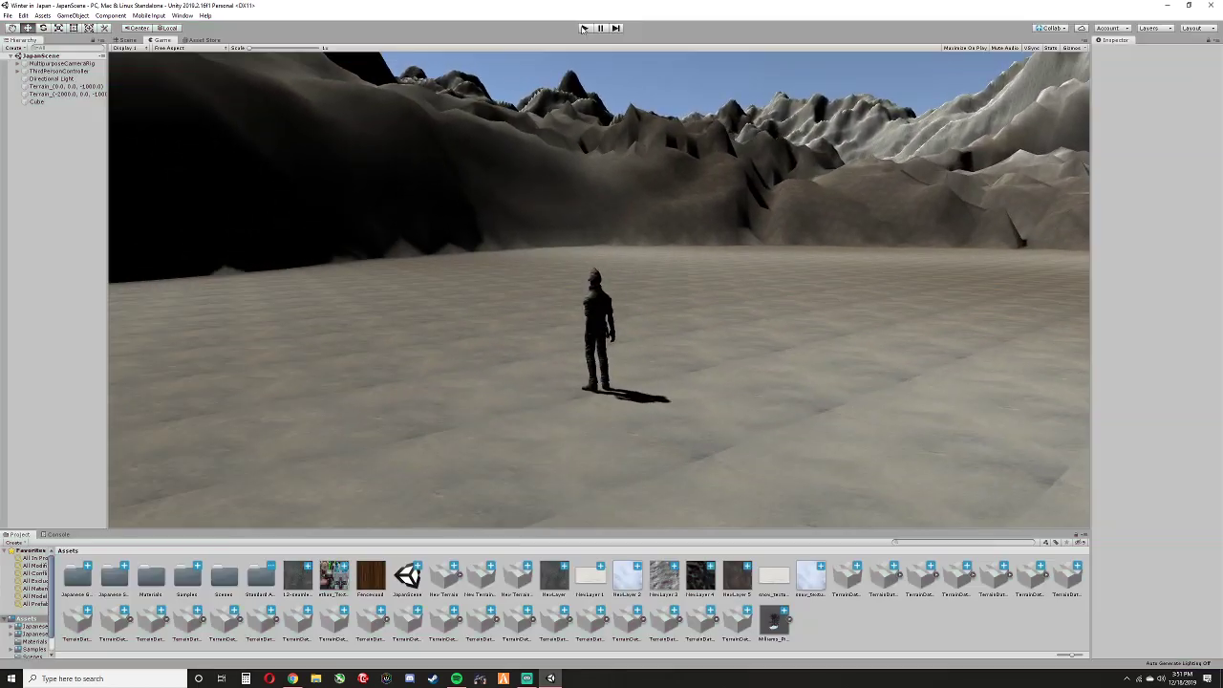
click(587, 28)
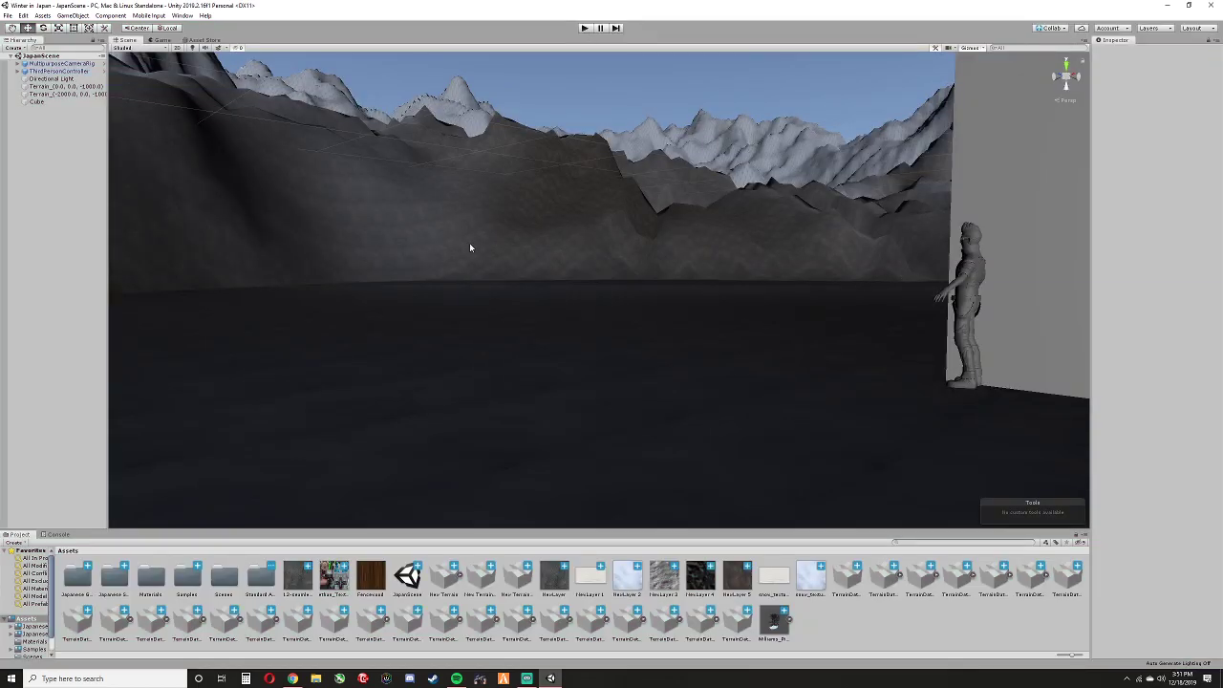
Select the main Terrain and open its Paint Terrain tool with rock, dirt and snow layers
click(390, 318)
mouse_move(390, 318)
right_down()
mouse_move(524, 310)
mouse_move(555, 366)
mouse_move(562, 265)
right_up()
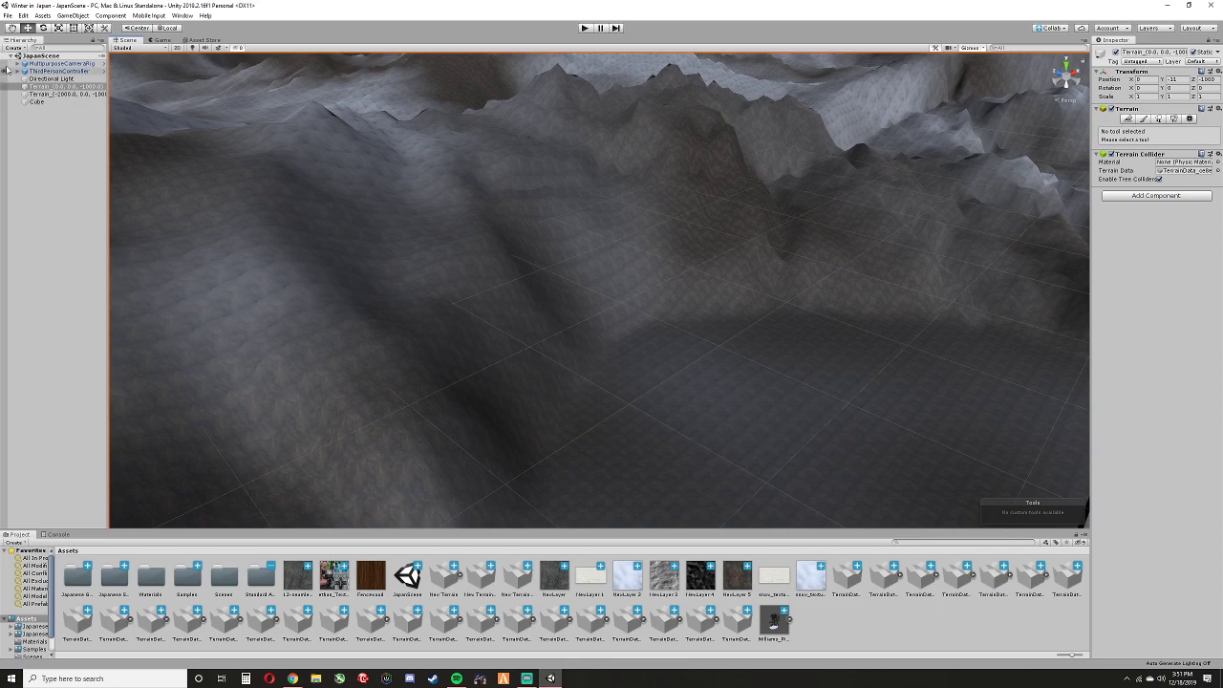
click(49, 86)
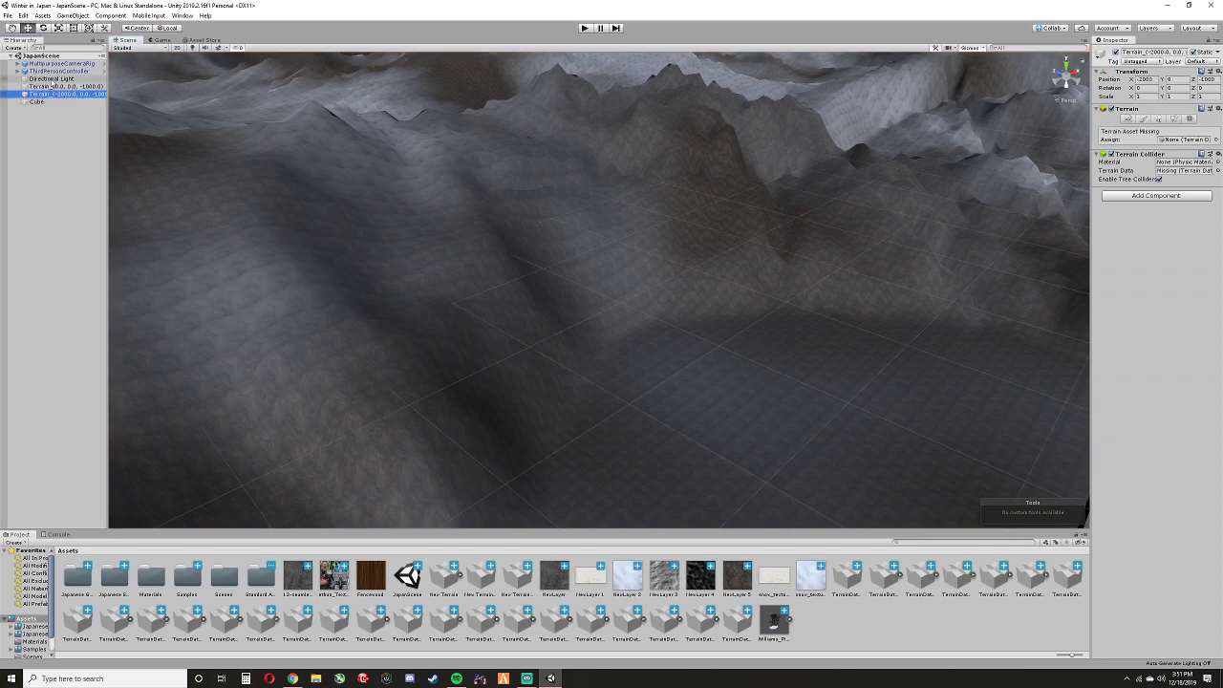
click(303, 255)
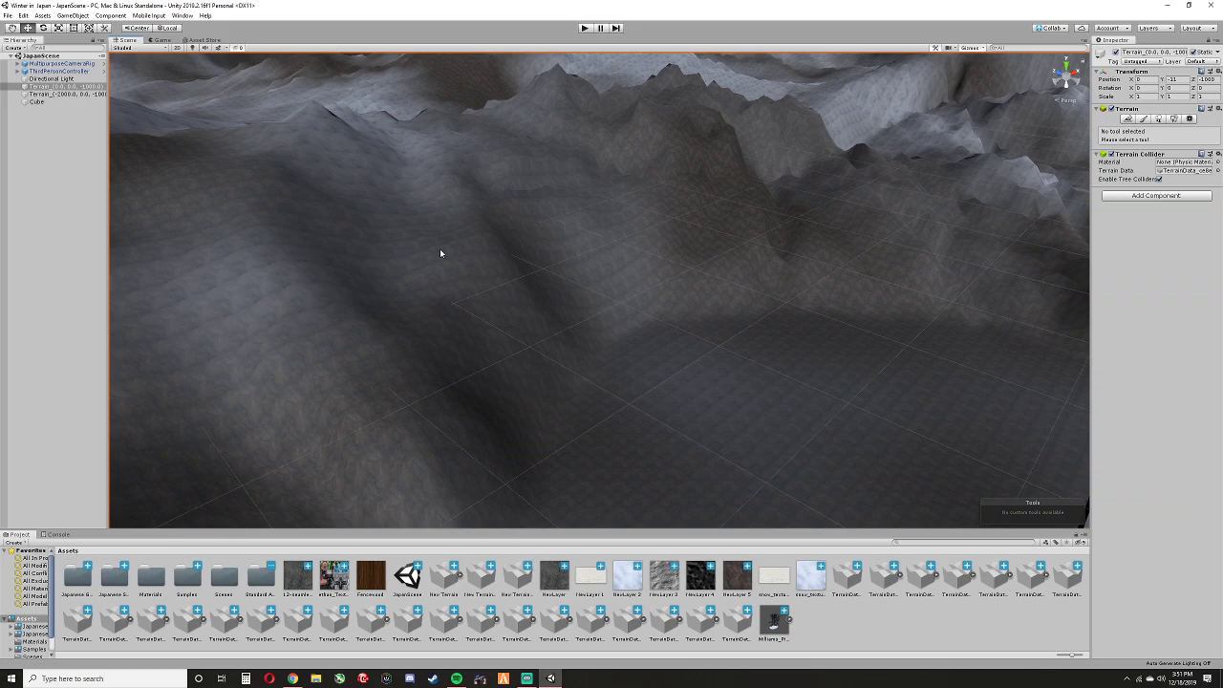
click(1141, 118)
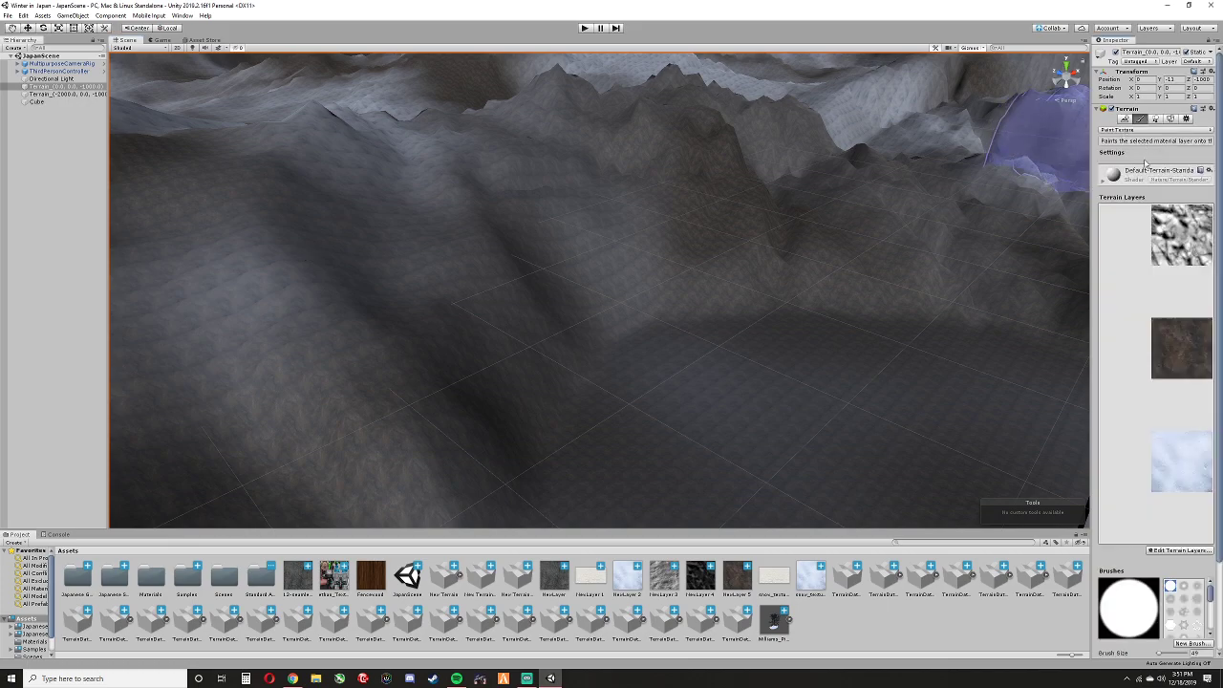
Switch to Raise or Lower Terrain at low opacity and raise a tall wall in the distance
click(1162, 131)
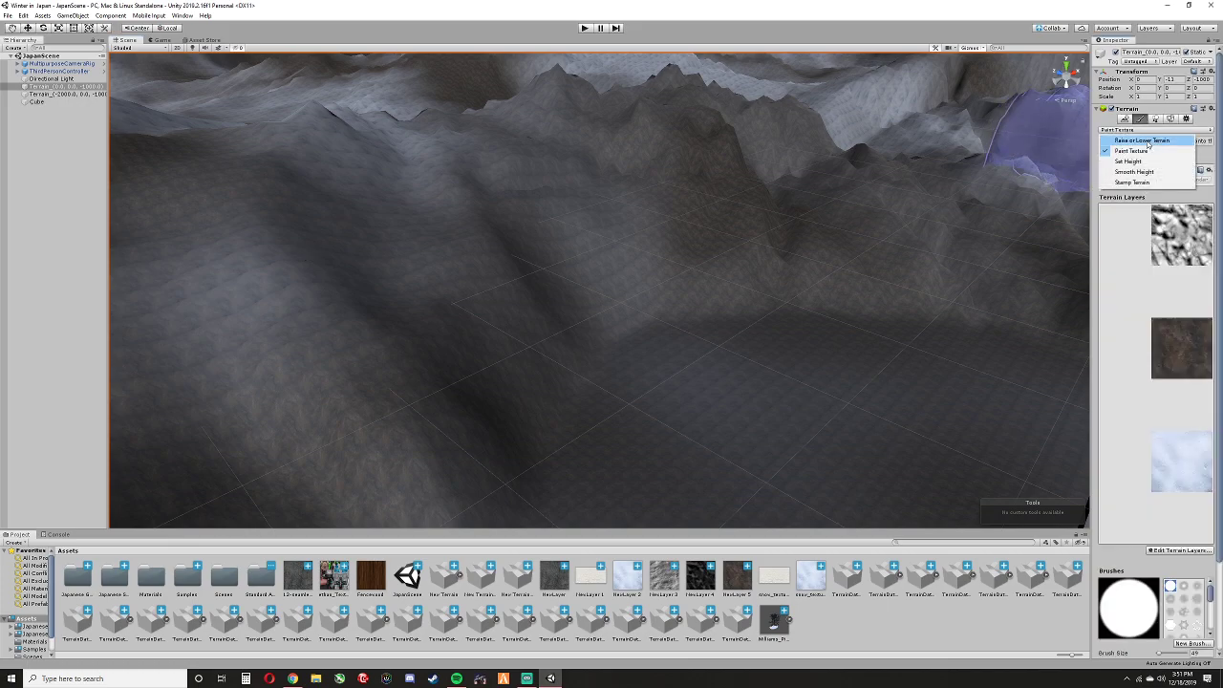
click(1147, 142)
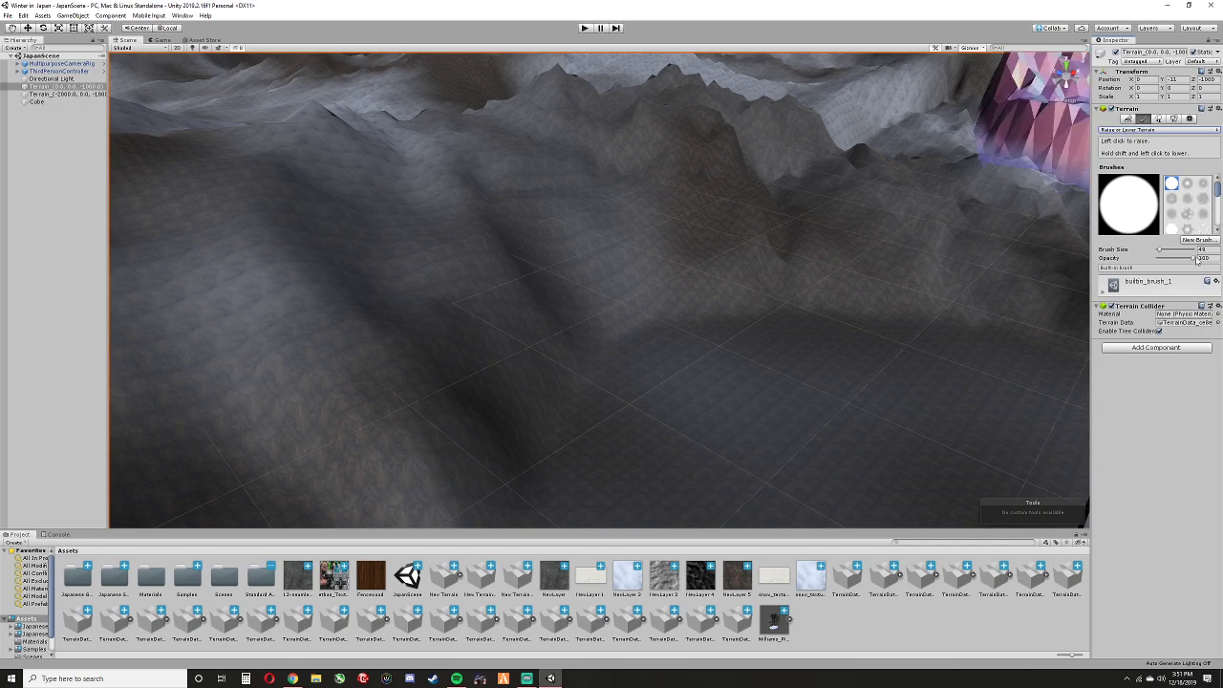
drag(1193, 259, 1188, 259)
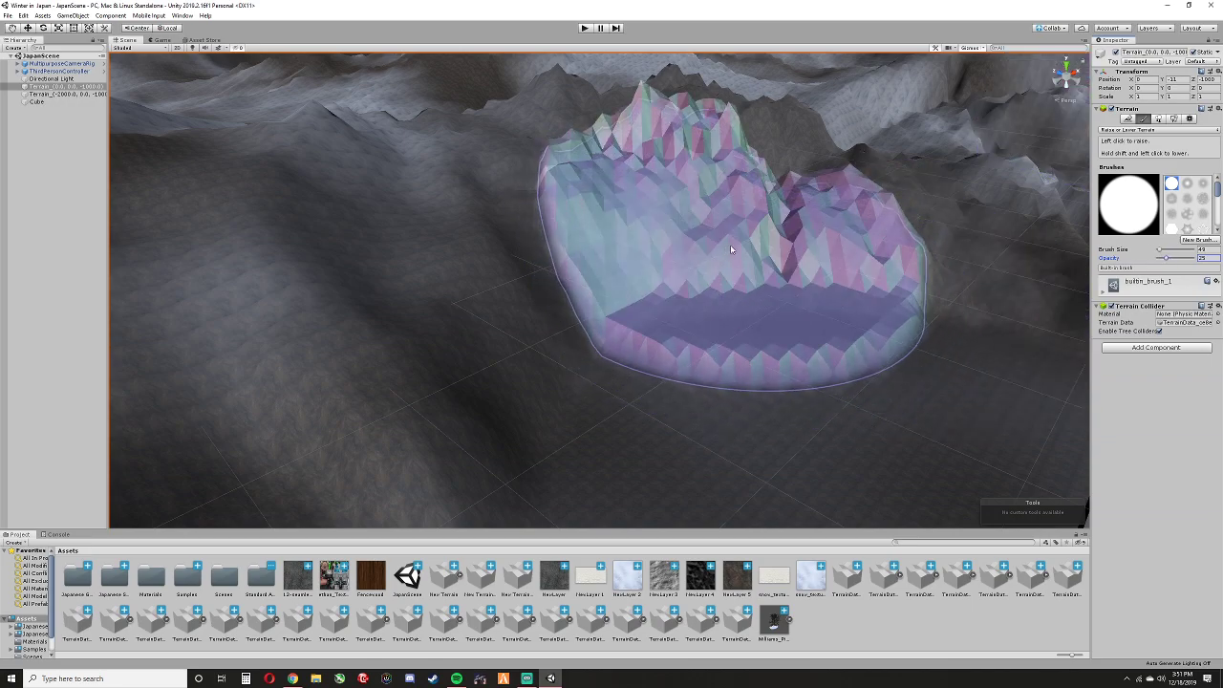
drag(832, 164, 566, 191)
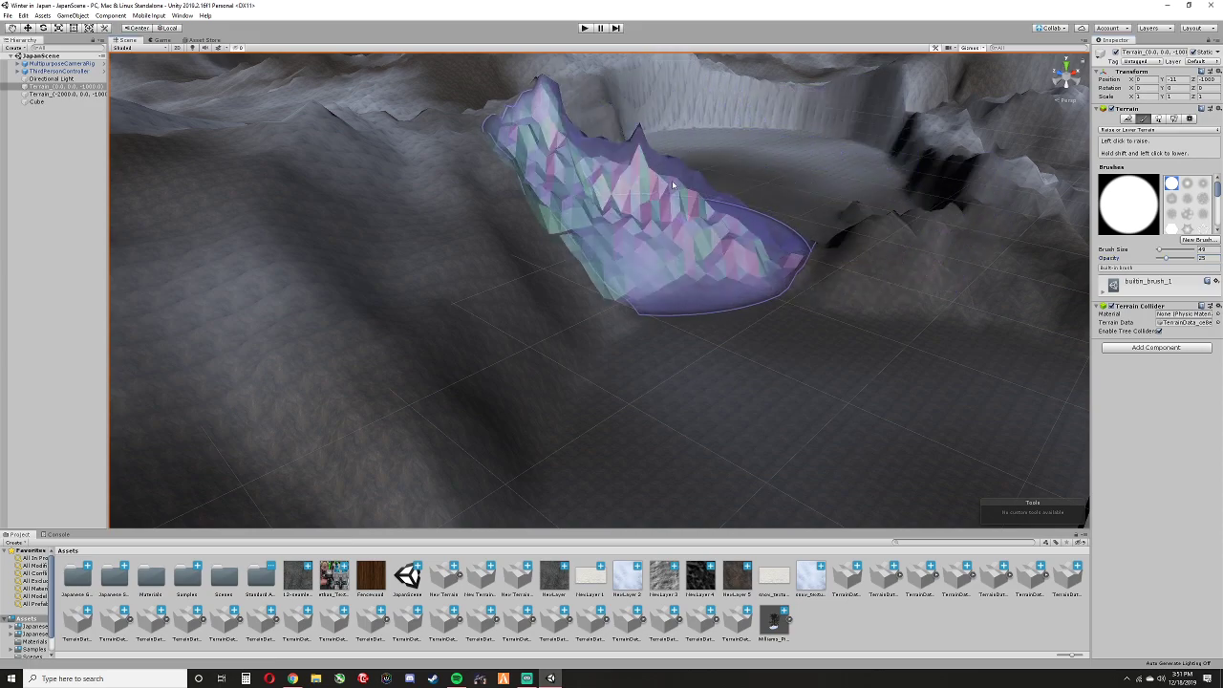
click(1164, 259)
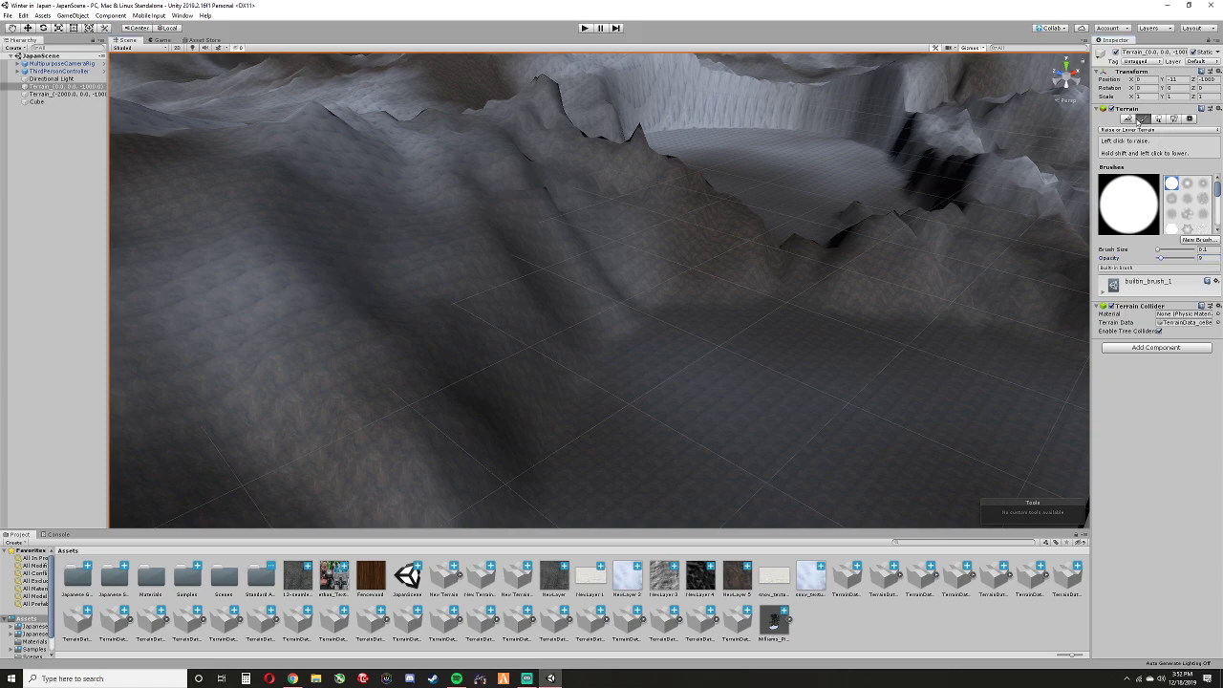
Set brush size to 15, raise a mound on the left, then choose soft builtin_brush_3
click(1151, 131)
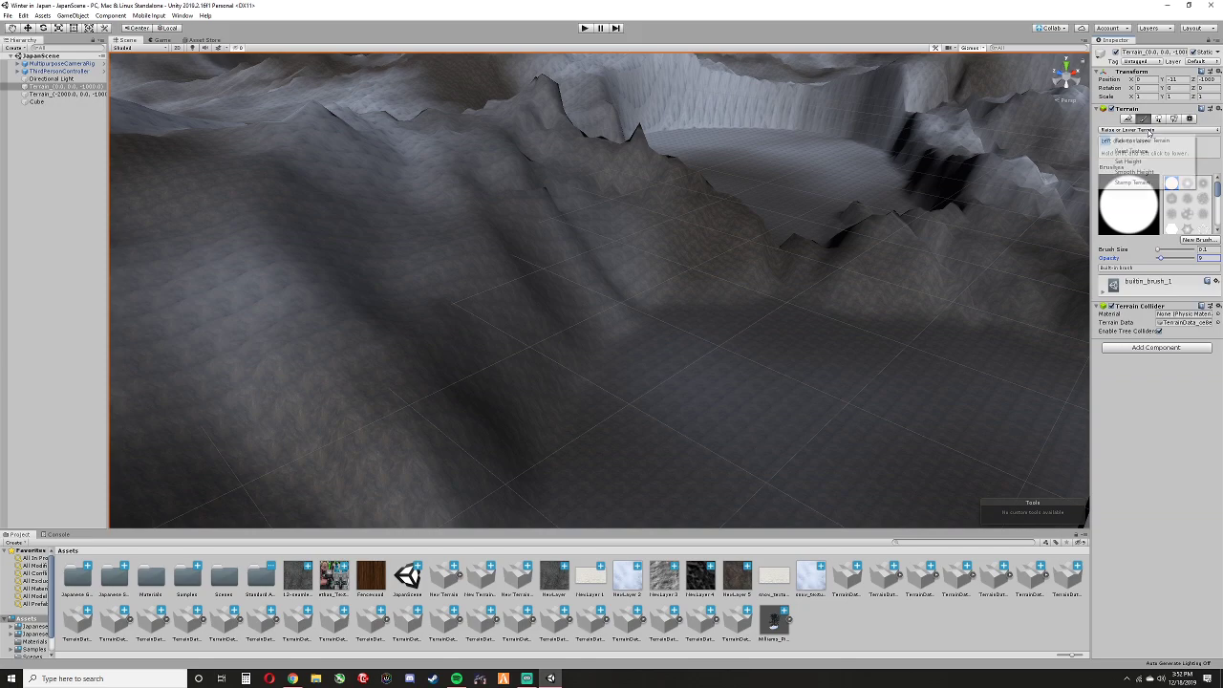
click(1151, 132)
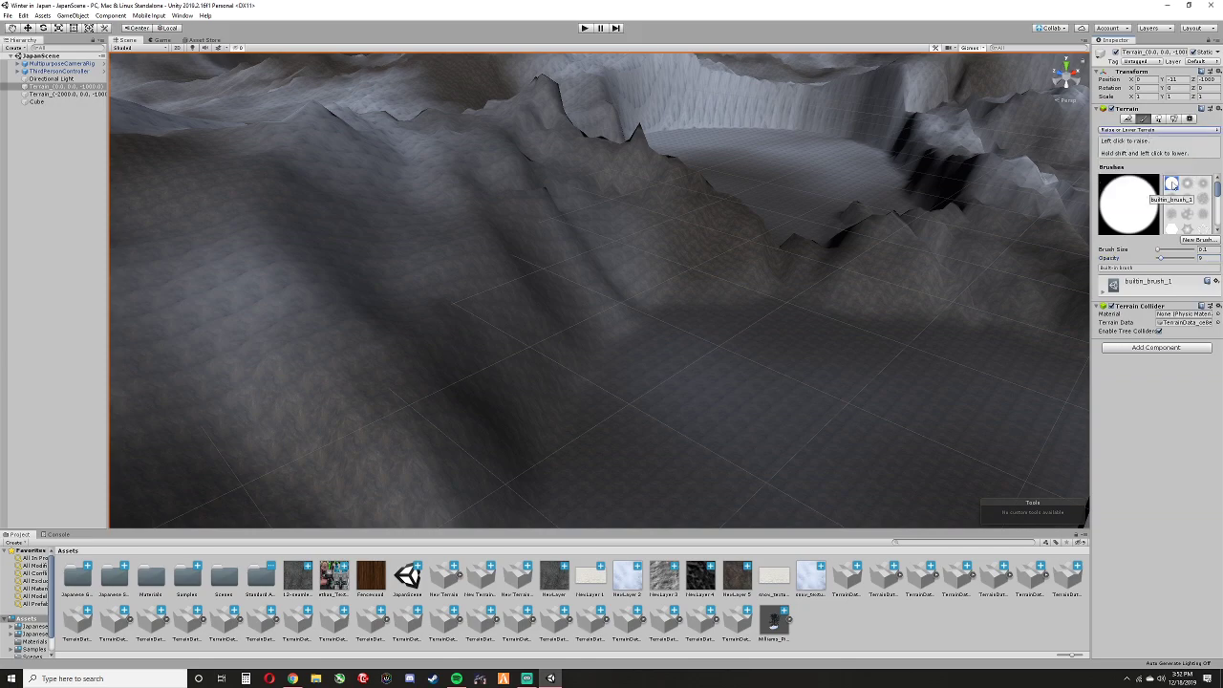
drag(1158, 250, 1163, 251)
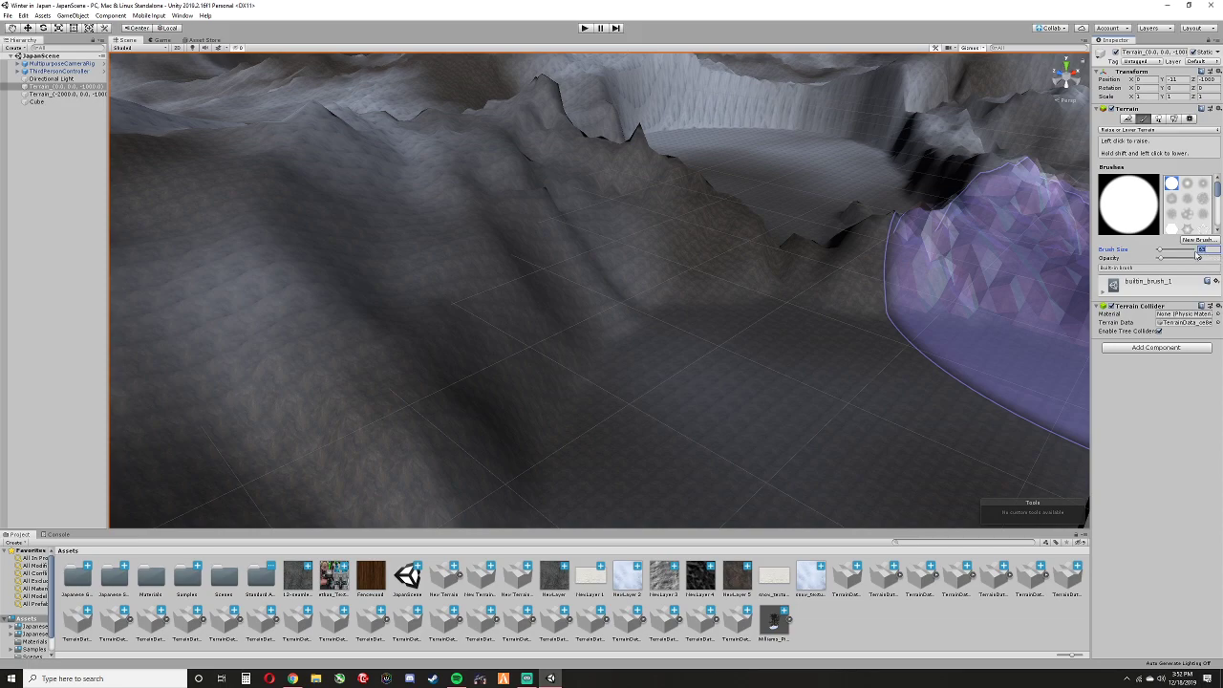
text(15)
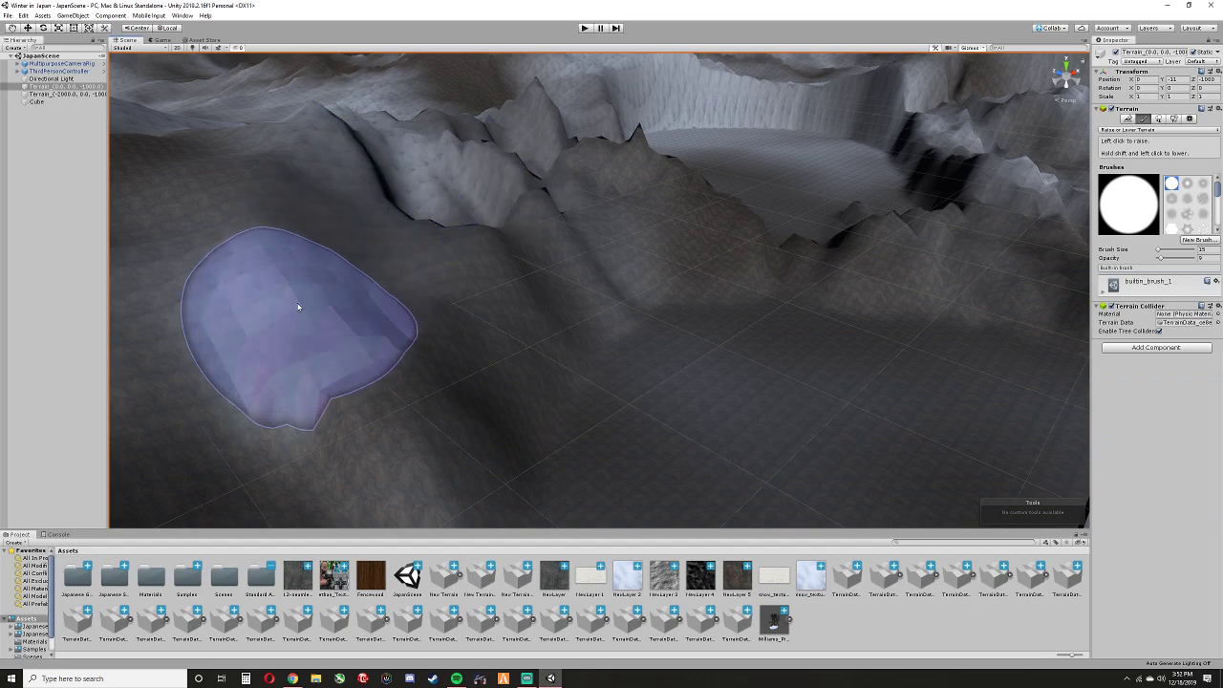
mouse_move(301, 306)
mouse_down()
mouse_move(290, 202)
mouse_move(363, 214)
mouse_move(666, 321)
mouse_up()
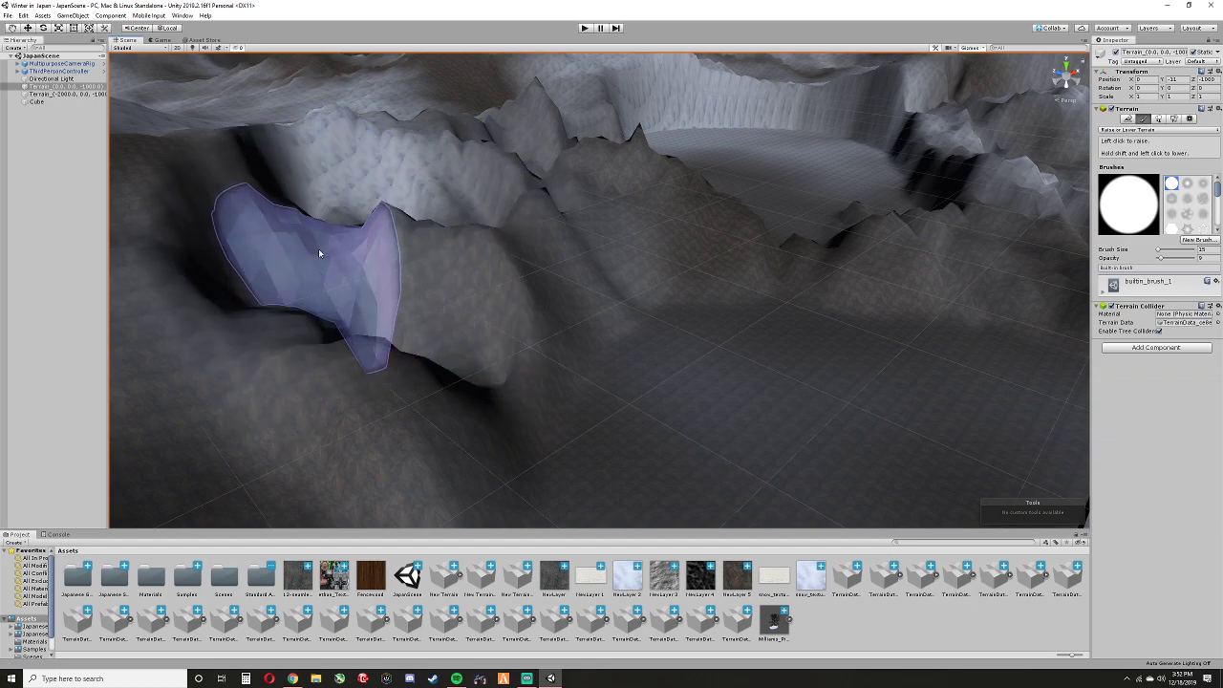
click(1204, 183)
Raise soft ridges, peaks and mounds across the terrain, lowering one small bump back down
drag(491, 259, 486, 259)
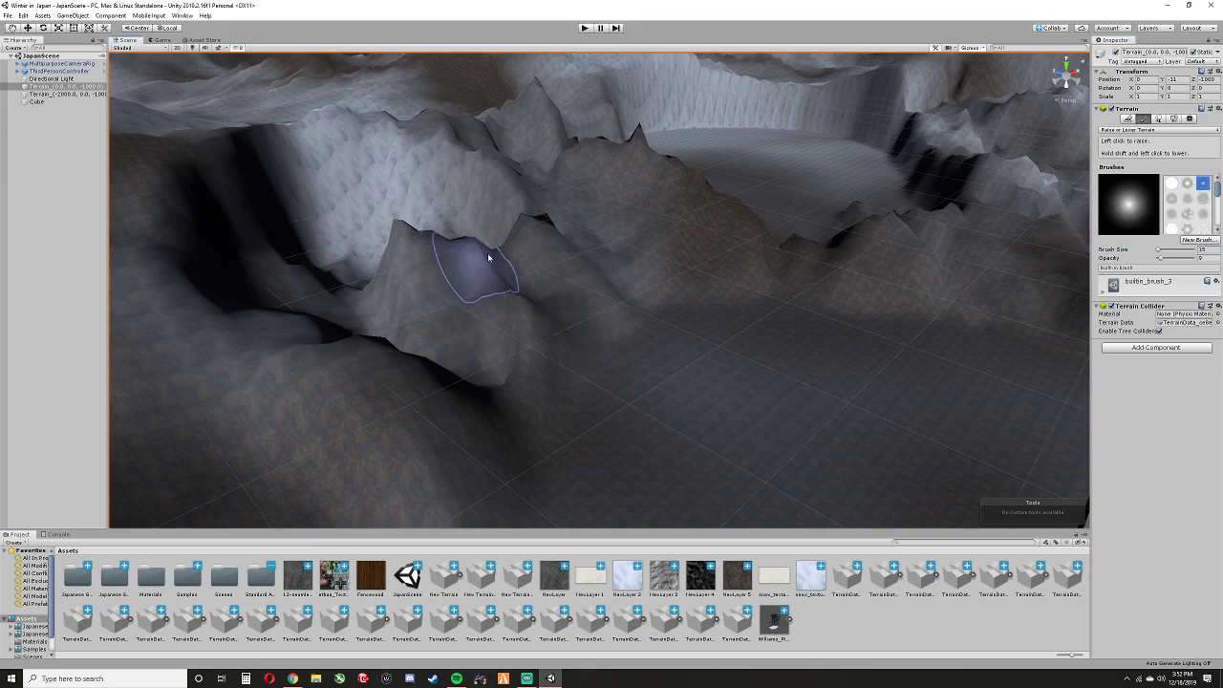
click(300, 267)
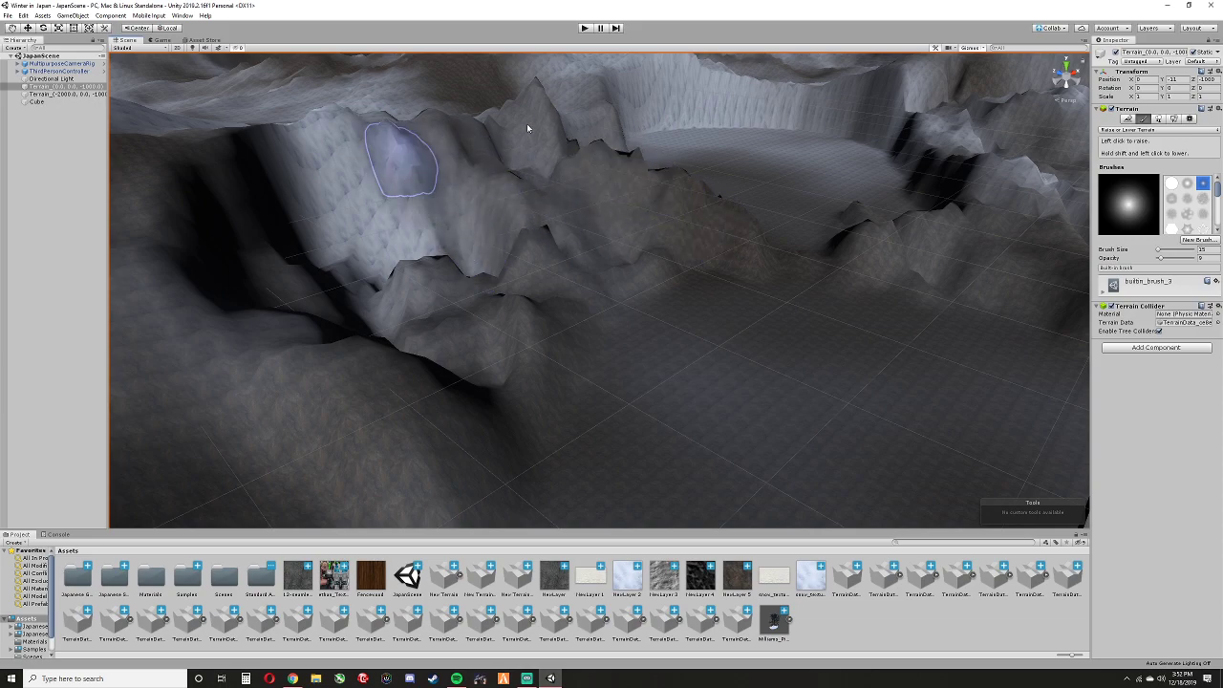
mouse_move(478, 373)
mouse_down()
mouse_move(421, 354)
mouse_move(445, 74)
mouse_move(387, 181)
mouse_move(401, 247)
mouse_move(396, 120)
mouse_up()
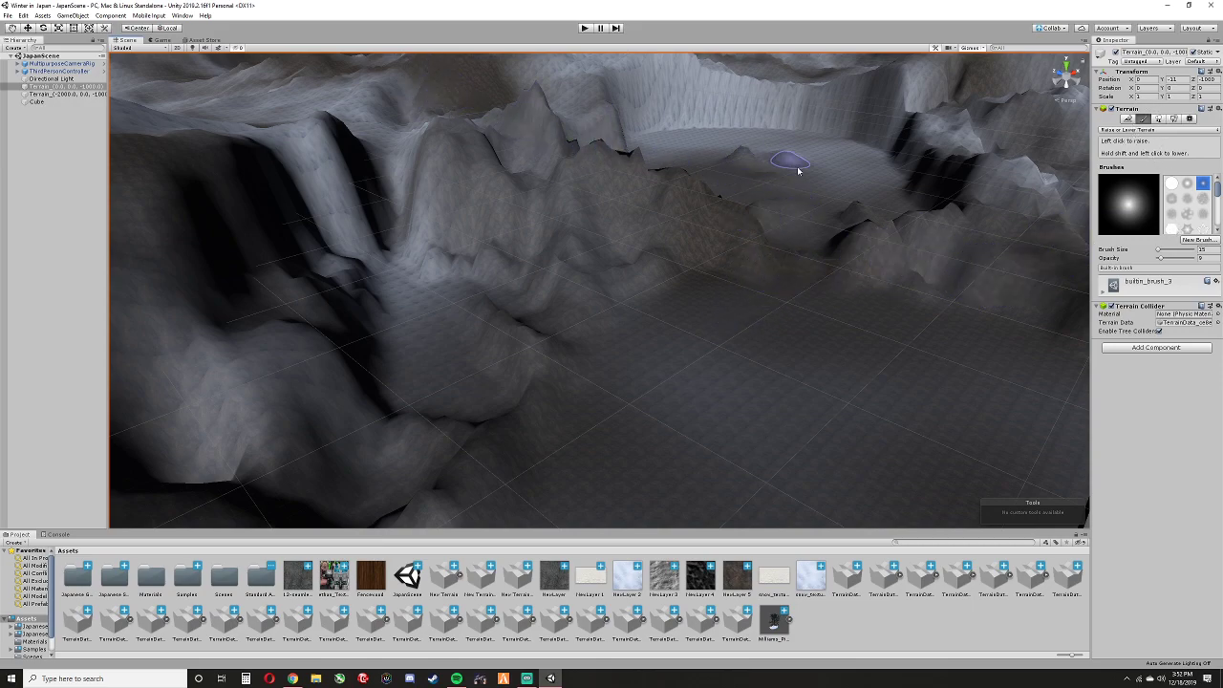
mouse_move(798, 170)
mouse_down()
mouse_move(839, 180)
mouse_move(655, 139)
mouse_move(867, 138)
mouse_move(832, 217)
mouse_up()
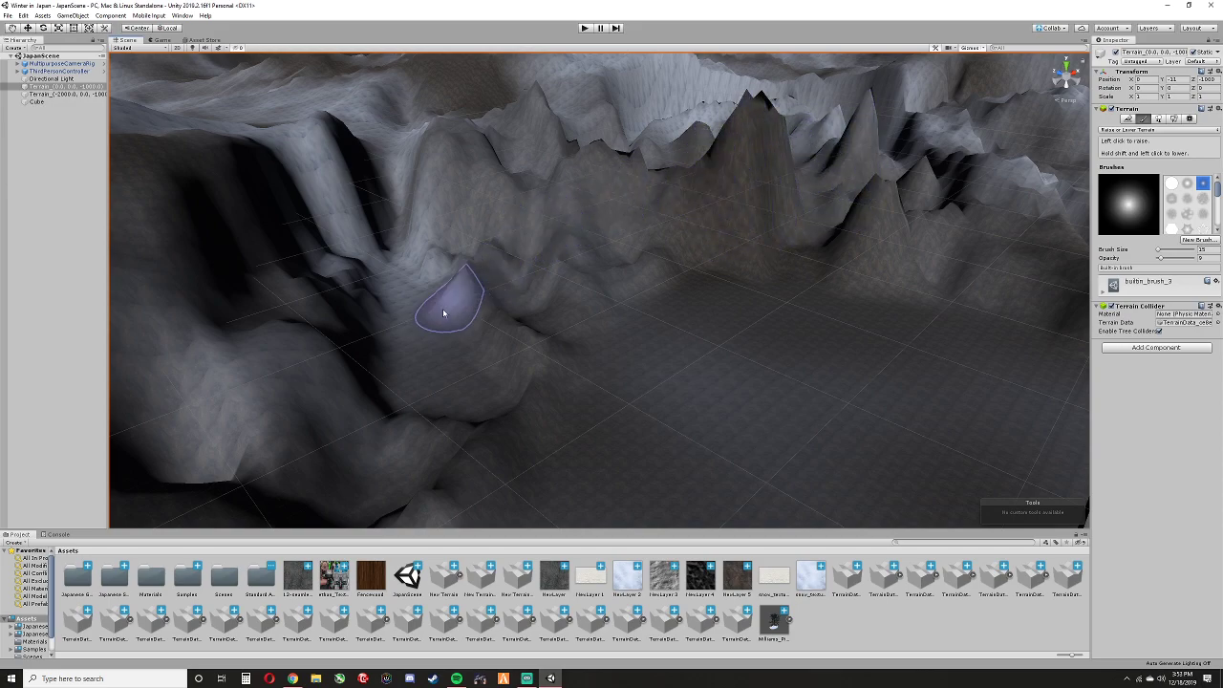
drag(444, 314, 557, 337)
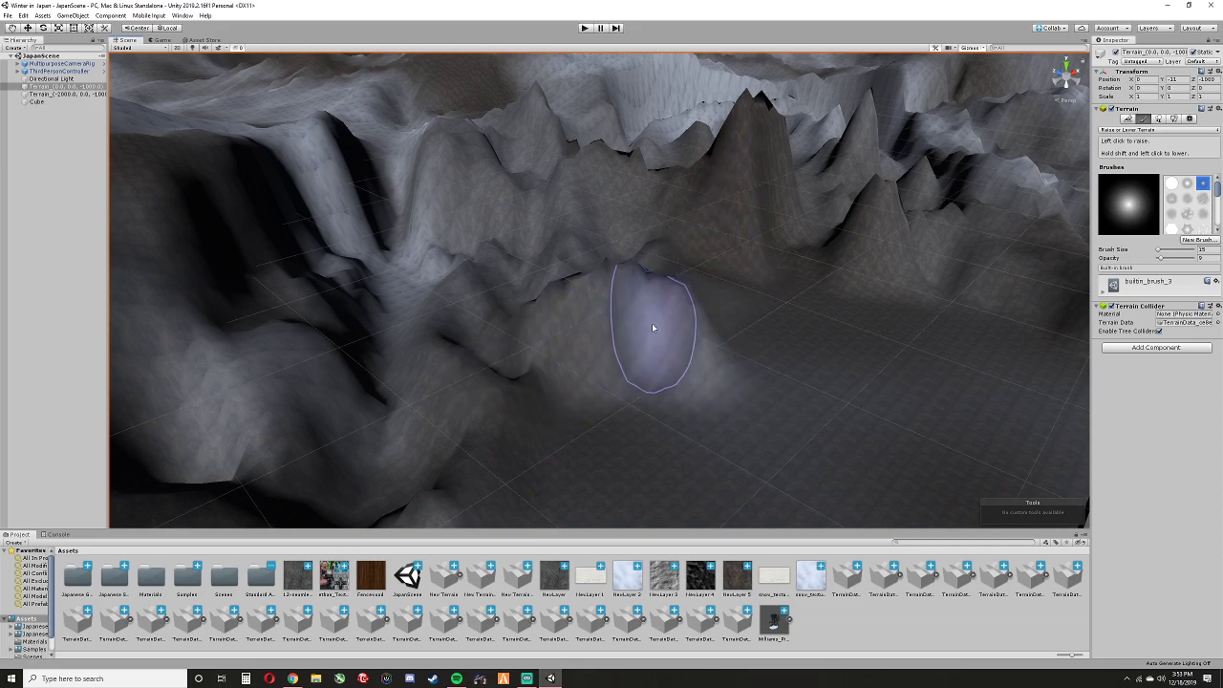
mouse_move(653, 328)
mouse_down()
mouse_move(586, 316)
mouse_move(438, 324)
mouse_move(654, 339)
mouse_move(683, 357)
mouse_move(660, 221)
mouse_move(699, 359)
mouse_move(636, 331)
mouse_move(478, 314)
mouse_up()
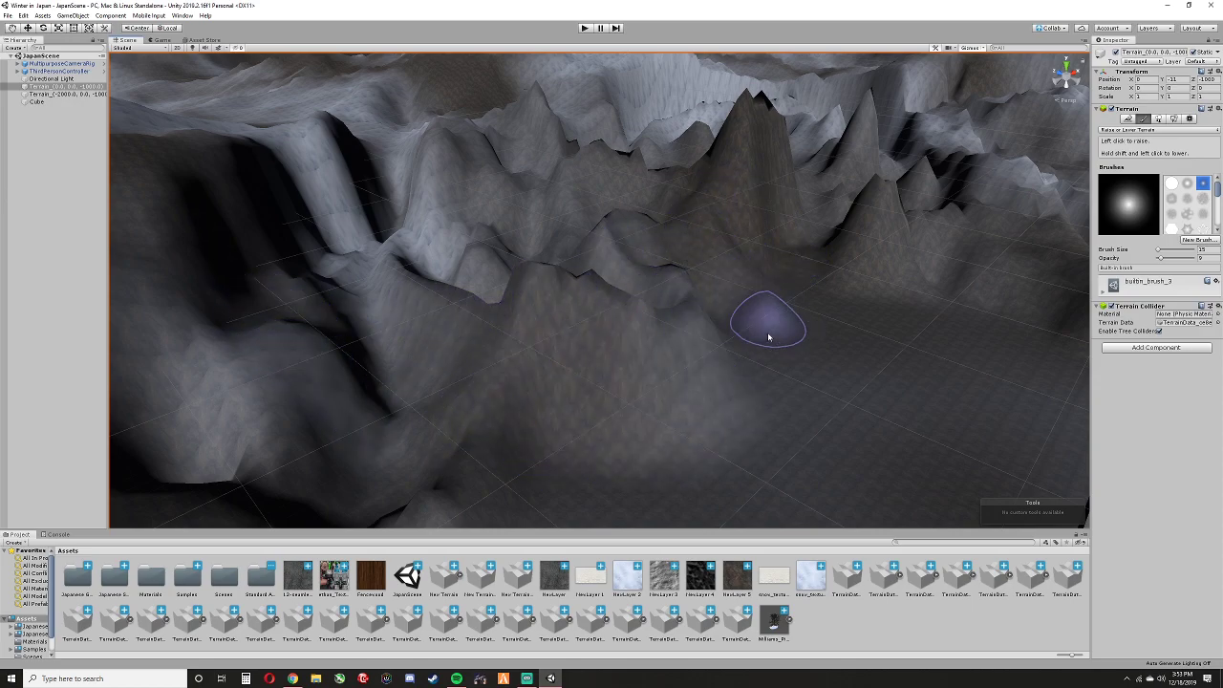
shift+drag(769, 336, 710, 396)
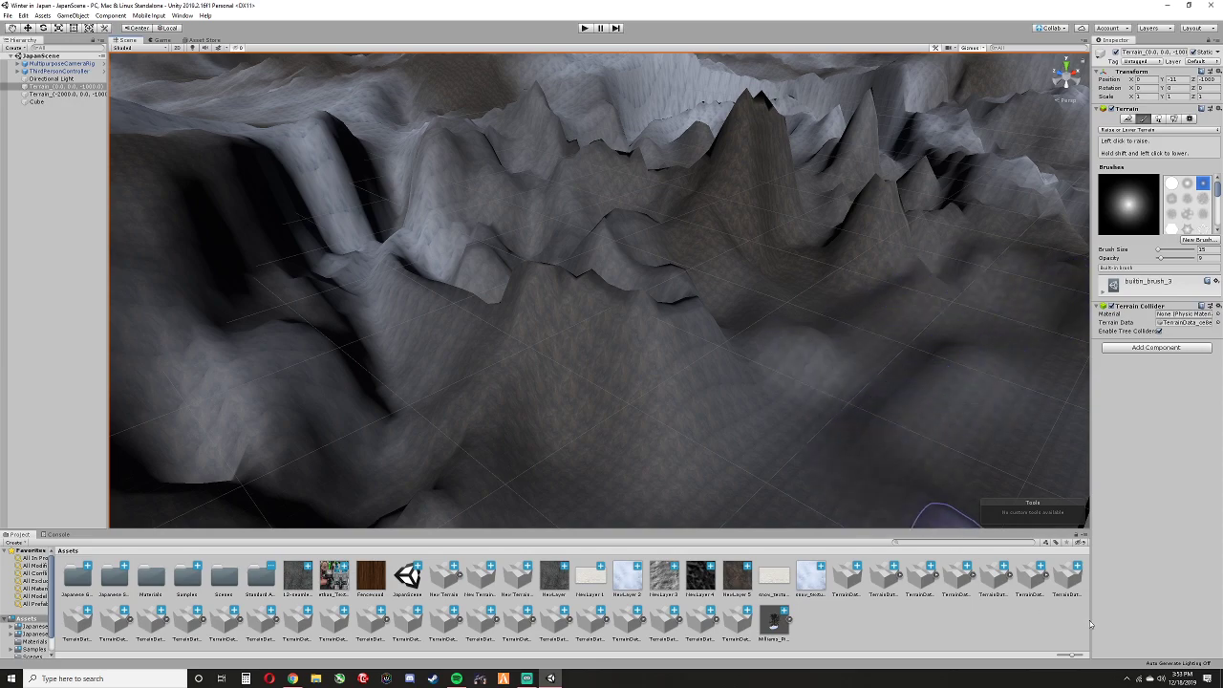
drag(273, 354, 409, 437)
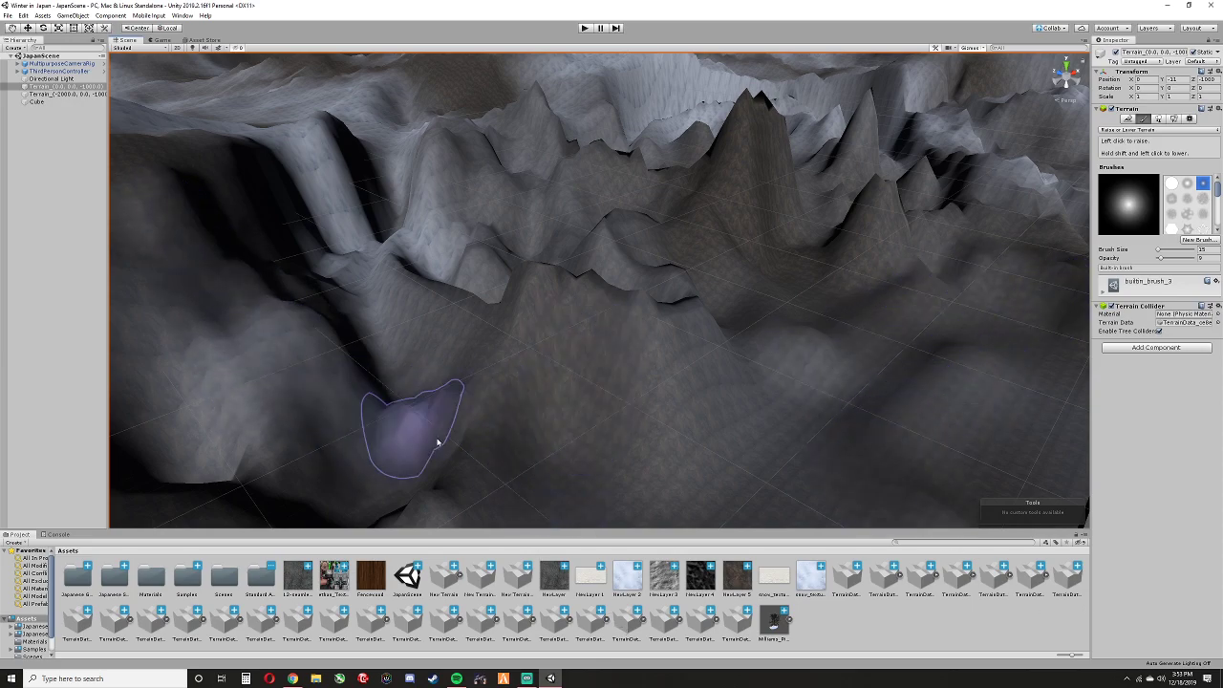
scroll(808, 377, down, 3)
Zoom out and raise a small soft mound on the valley floor near the cube
scroll(775, 363, down, 3)
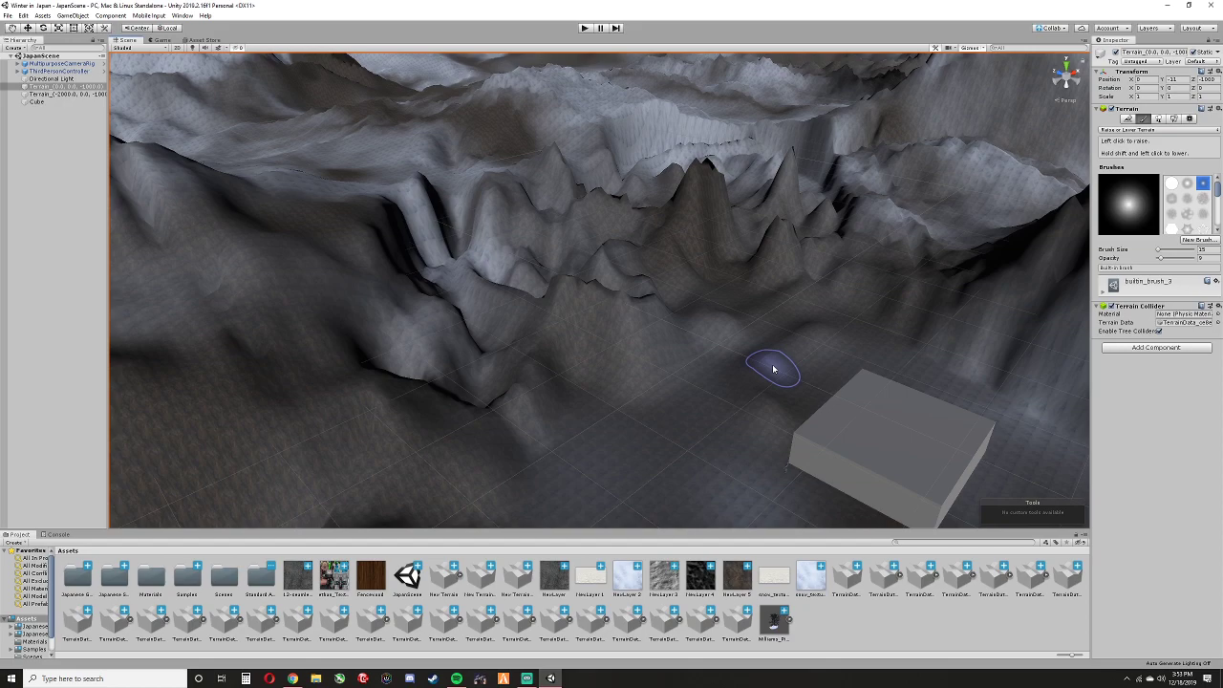
scroll(775, 363, down, 3)
scroll(817, 425, down, 2)
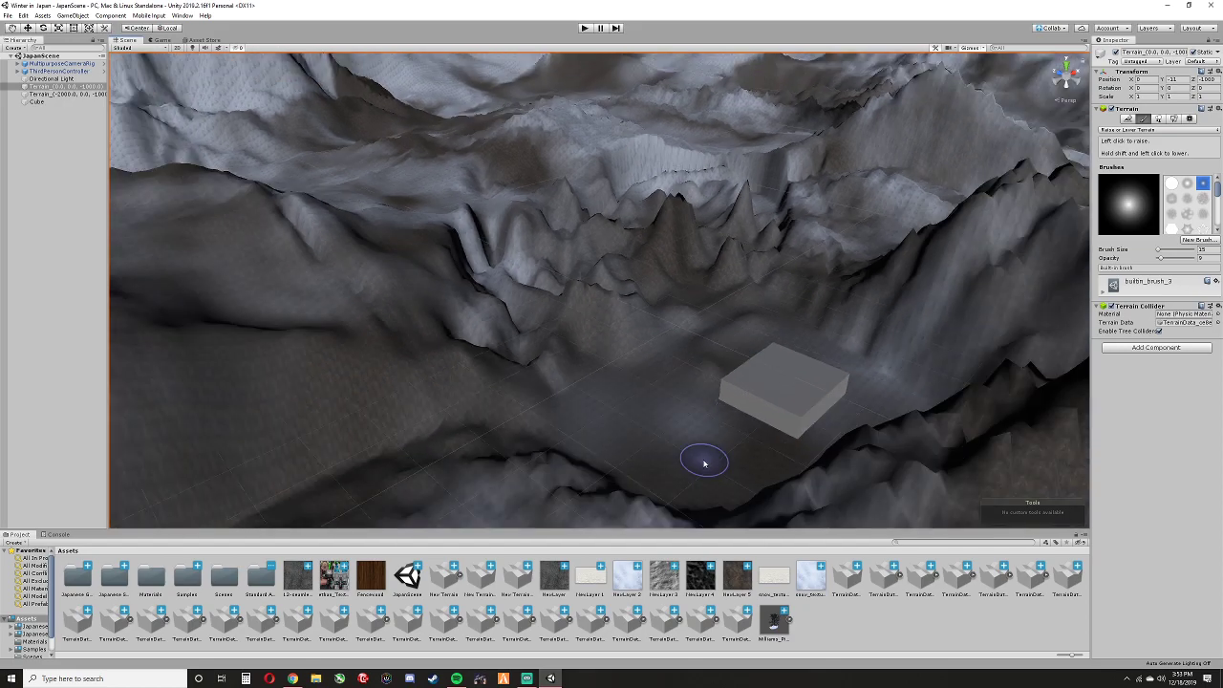
click(622, 390)
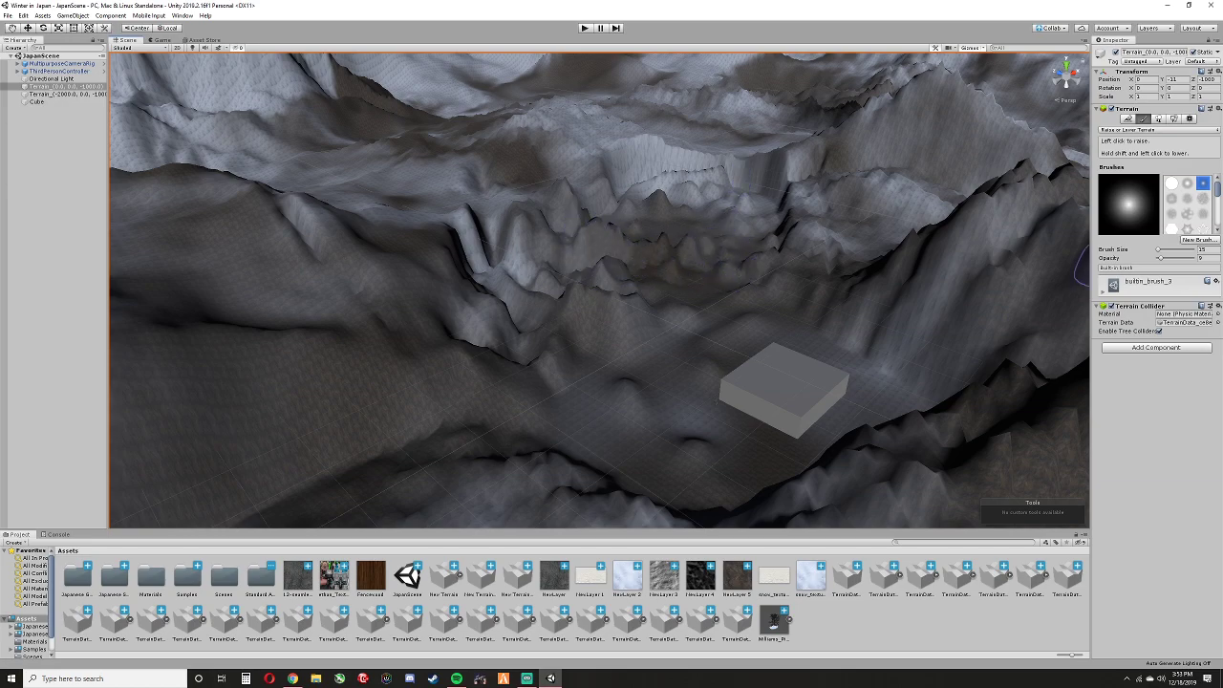
click(1203, 250)
Enter 5 as the Raise/Lower terrain brush size in the Terrain Inspector
text(5)
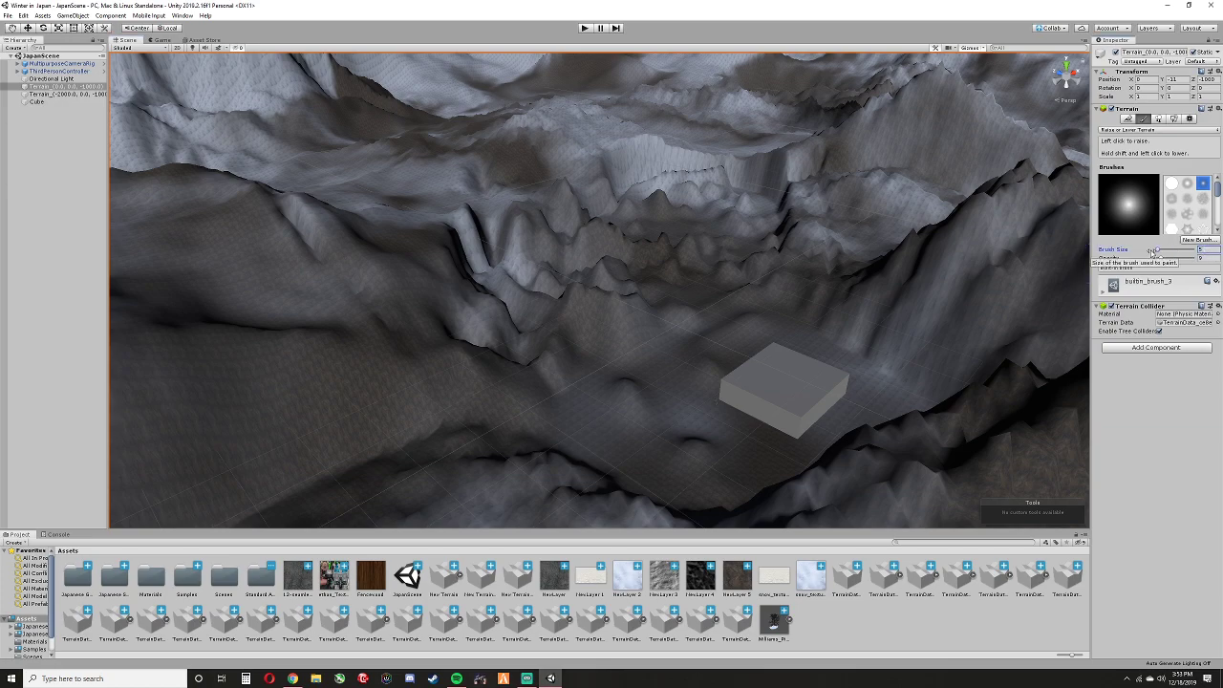